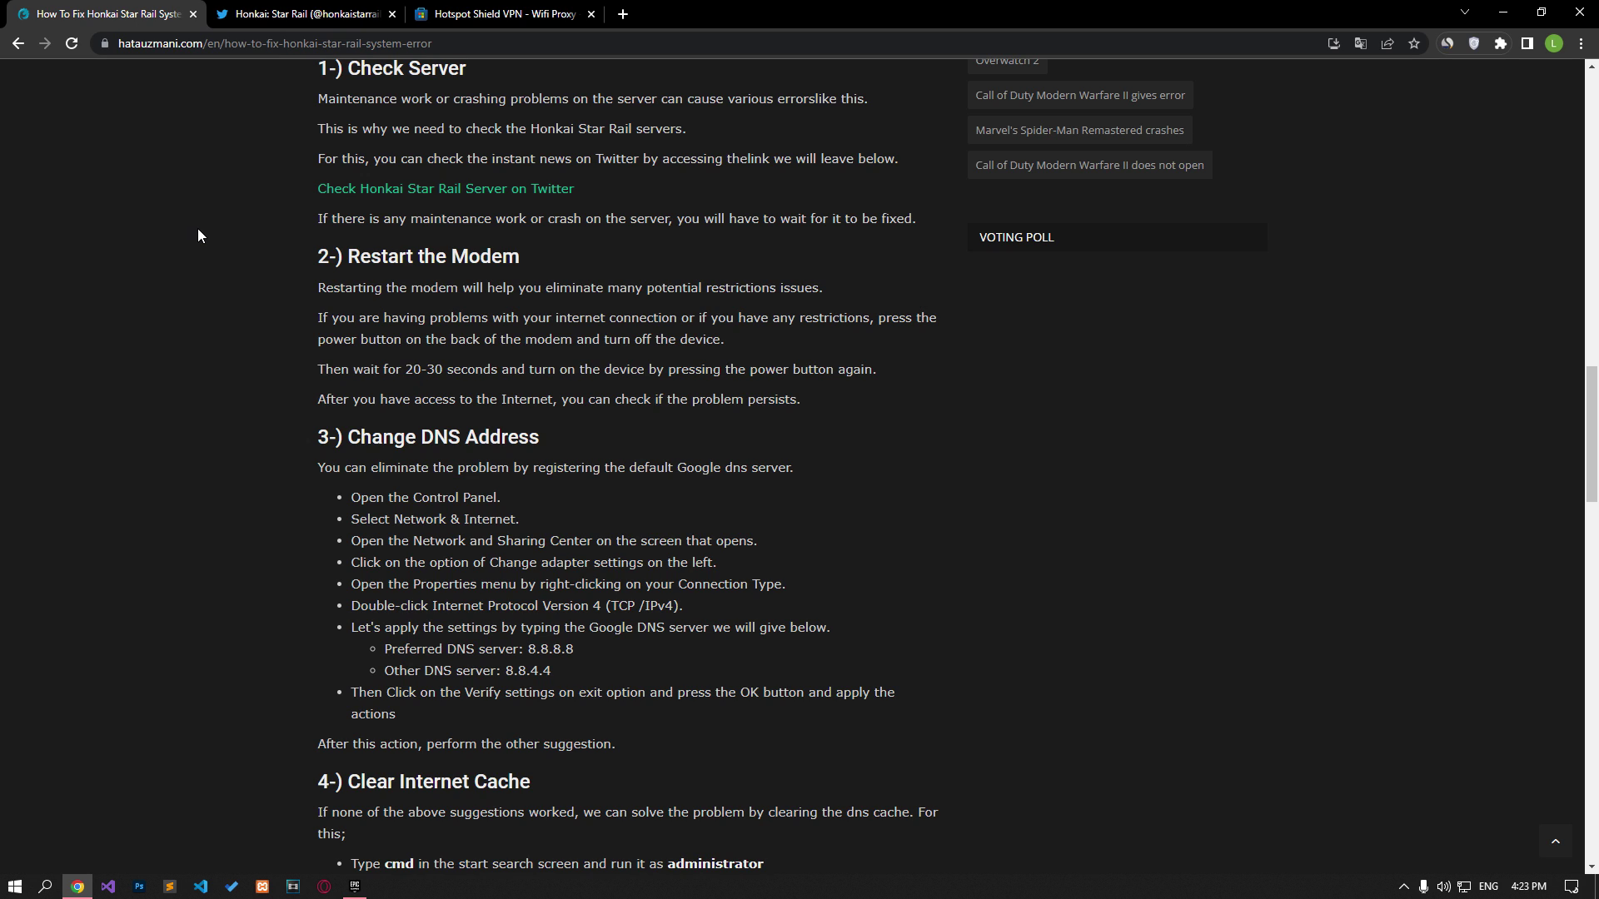
Step: Switch to the official Honkai: Star Rail Twitter page linked from the article
left_click(350, 17)
Step: Scroll the Star Rail profile's tweets for maintenance notices, then close the Twitter tab
scroll(175, 281, "down", 5)
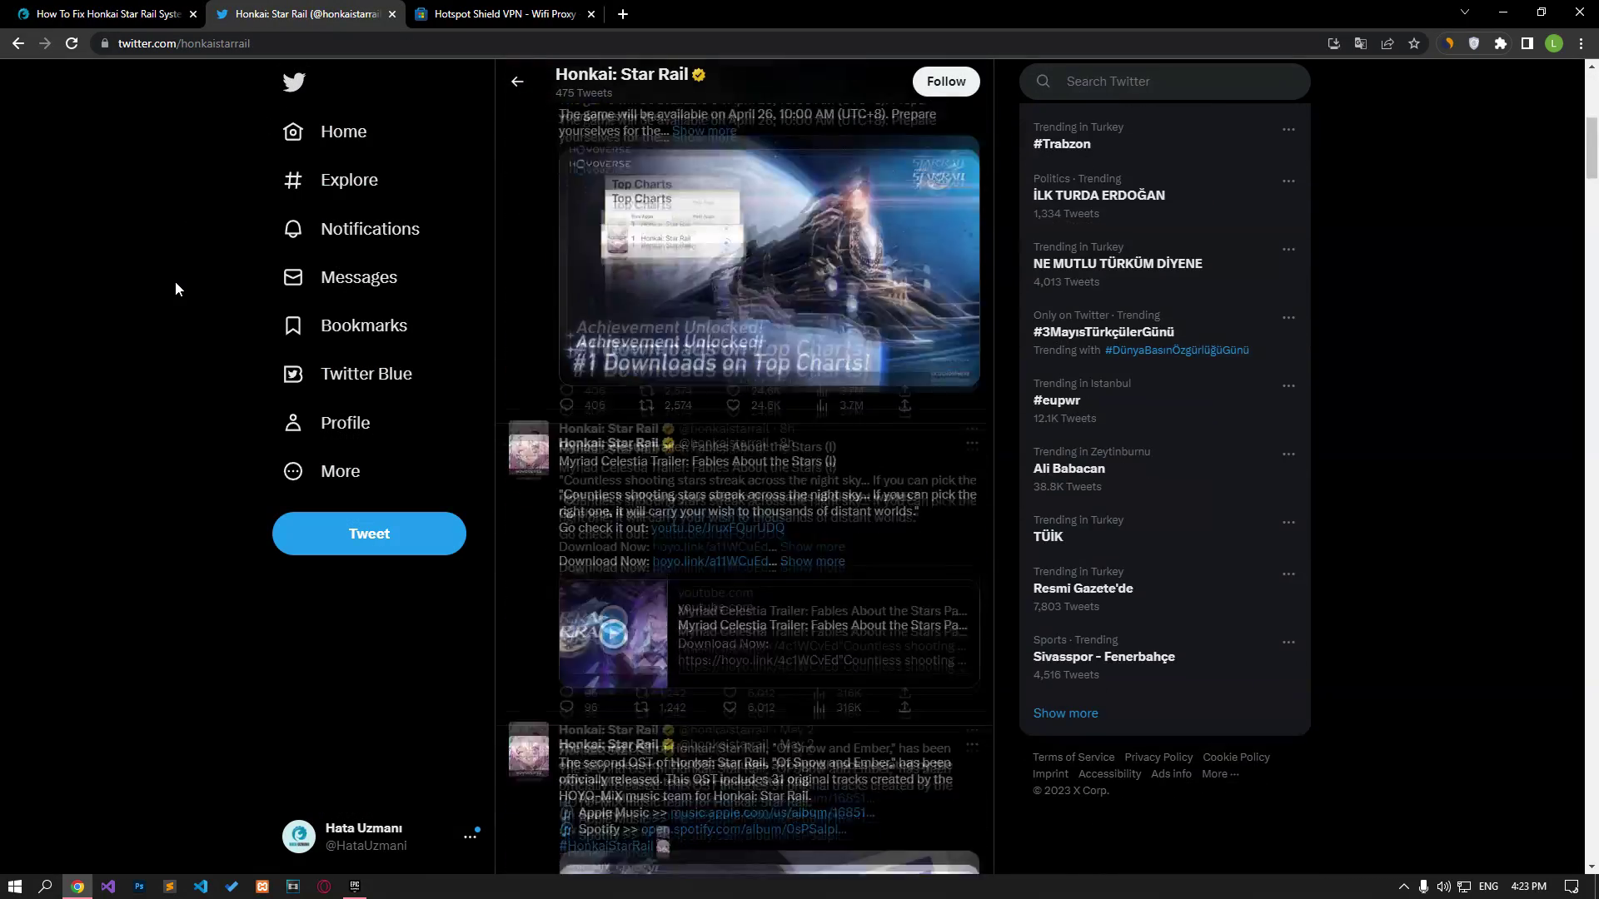
scroll(174, 282, "down", 12)
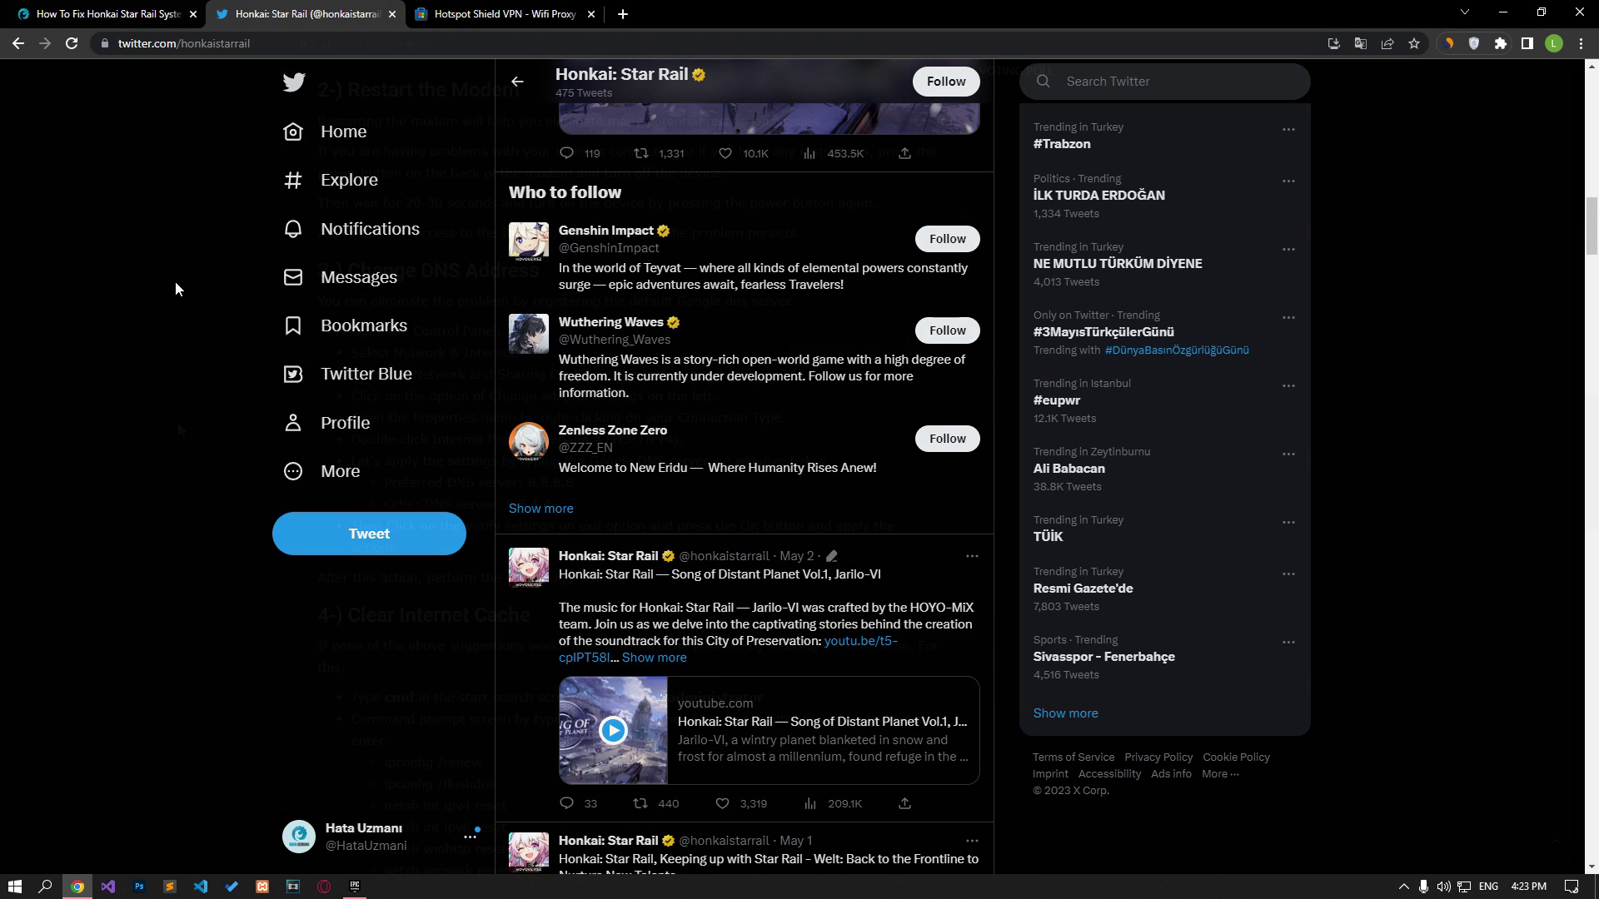
key("ctrl+w")
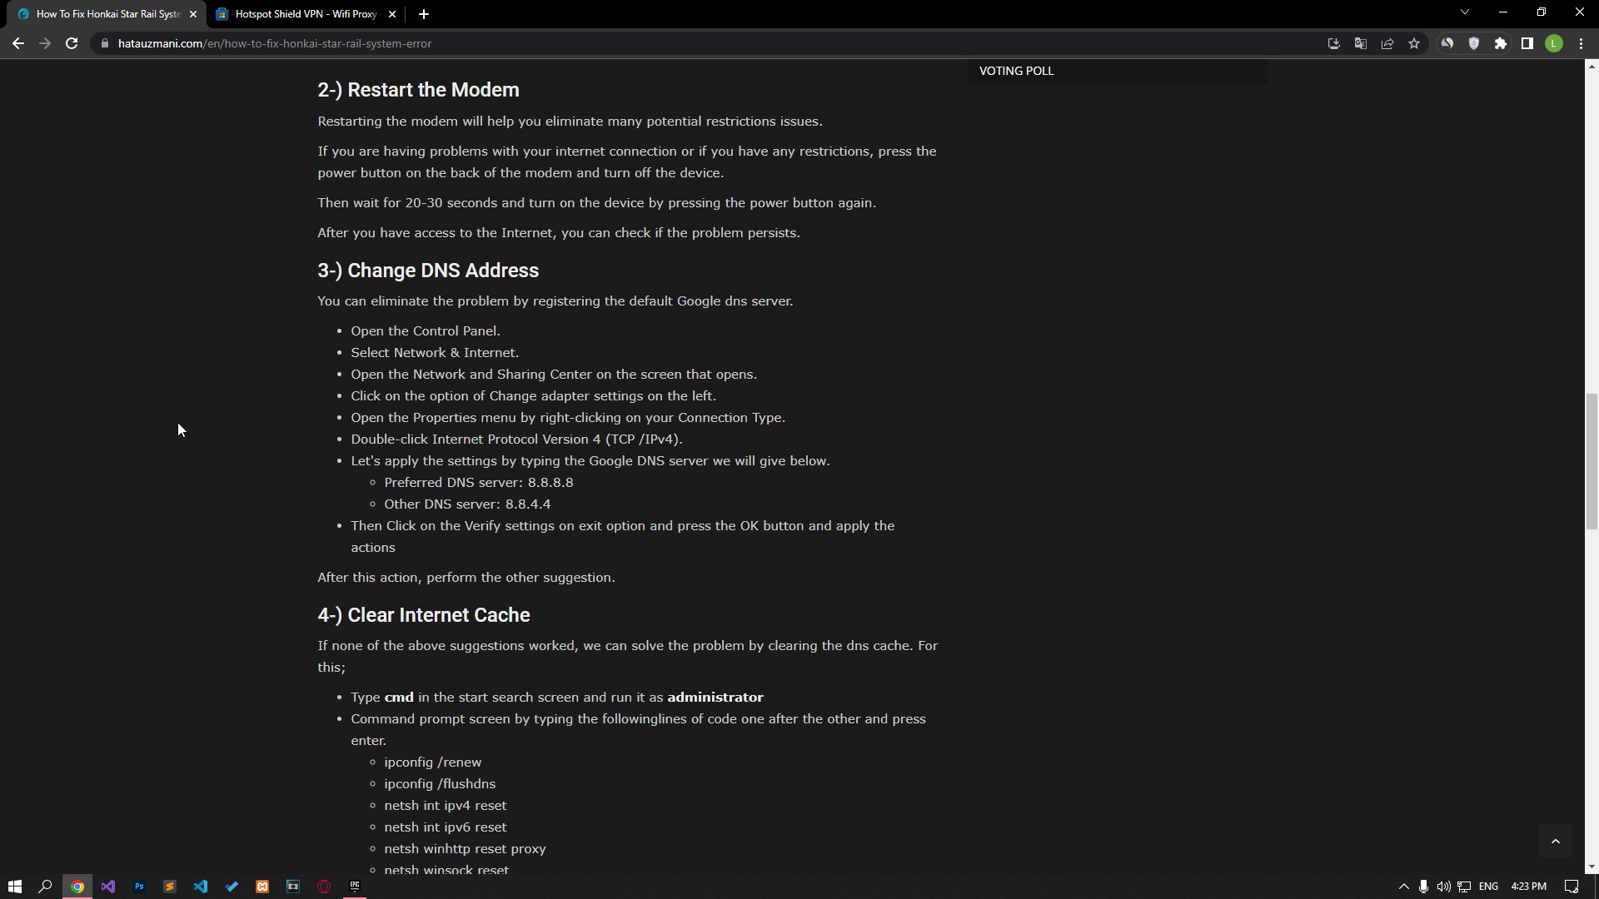
Step: Scroll the article down to the Change DNS Address and Clear Internet Cache steps
scroll(179, 424, "down", 2)
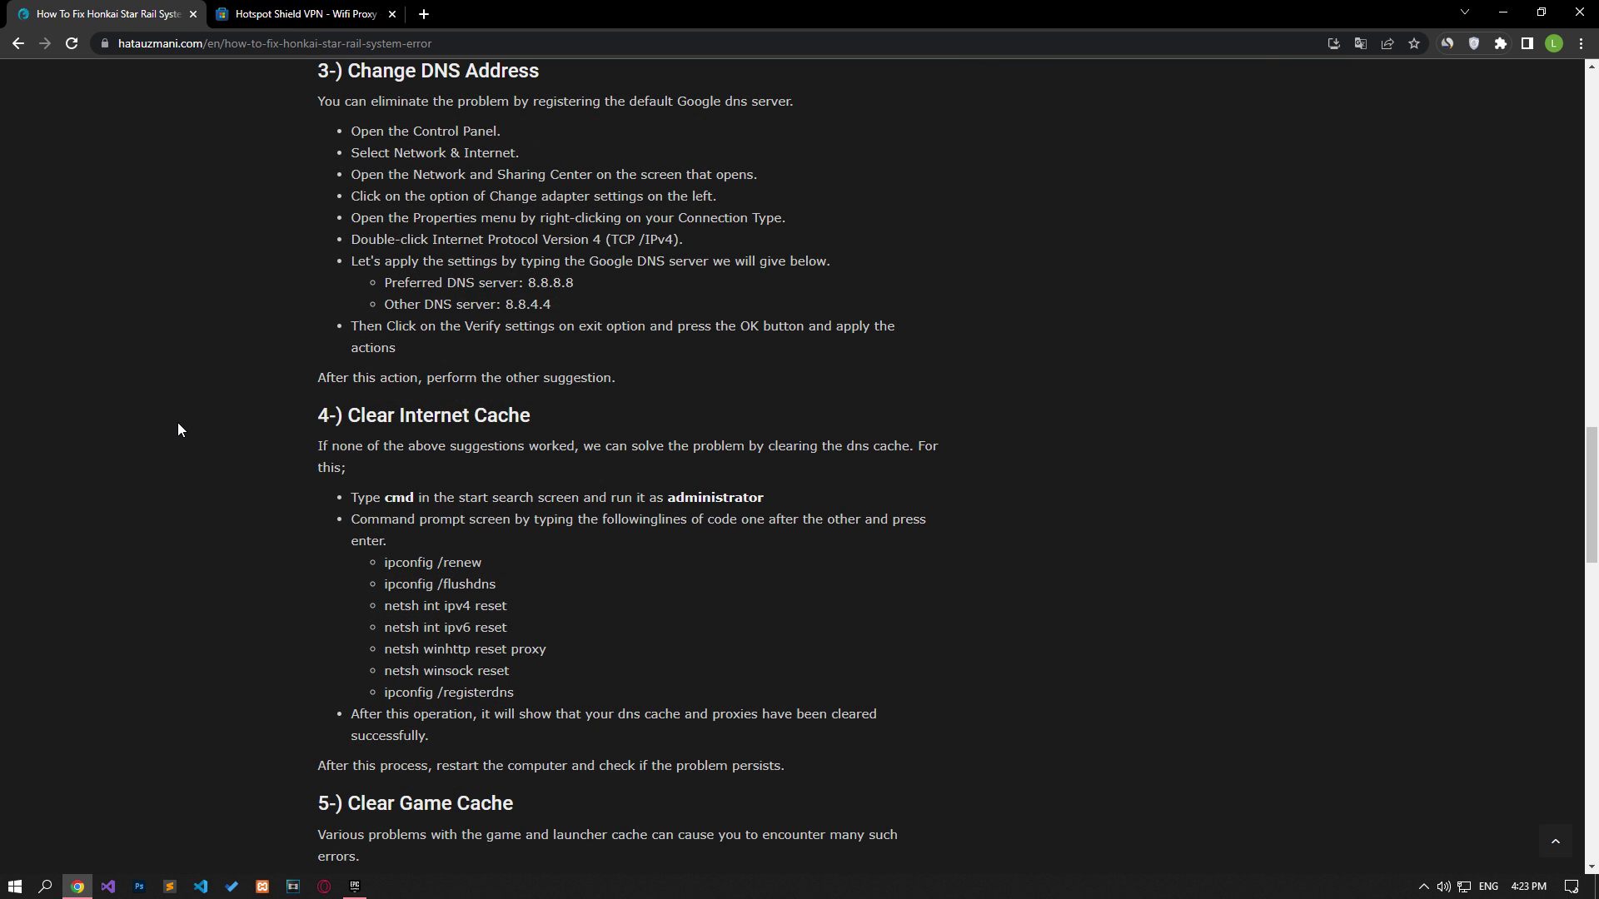
Step: Set the Ethernet connection's IPv4 DNS servers to 8.8.8.8 and 8.8.4.4 via Control Panel
left_click(15, 886)
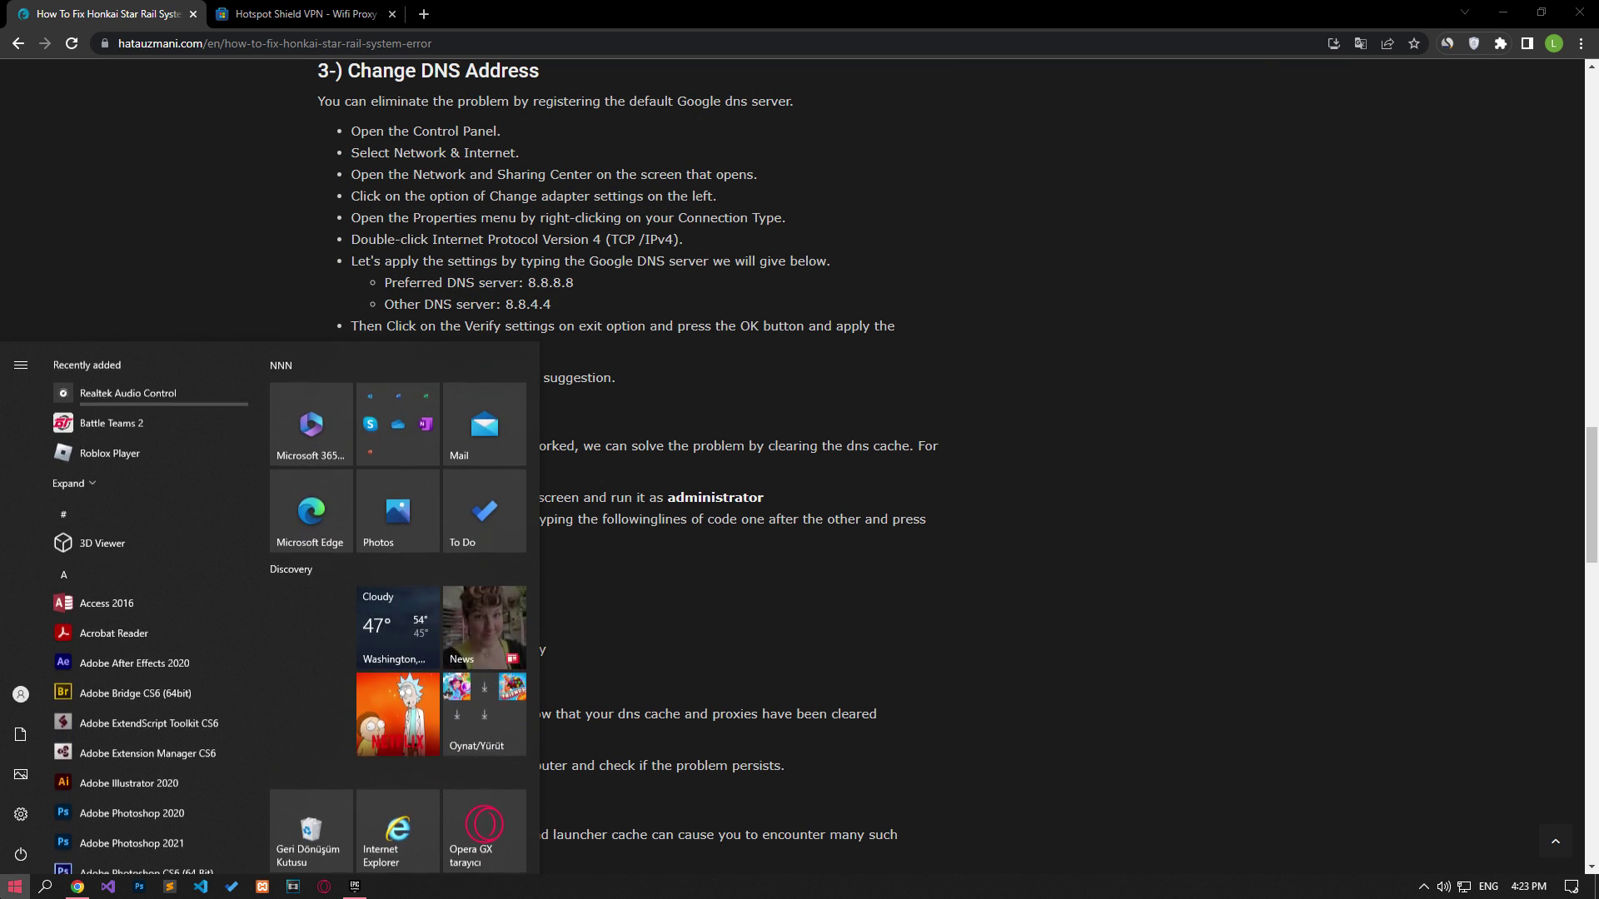
type("control")
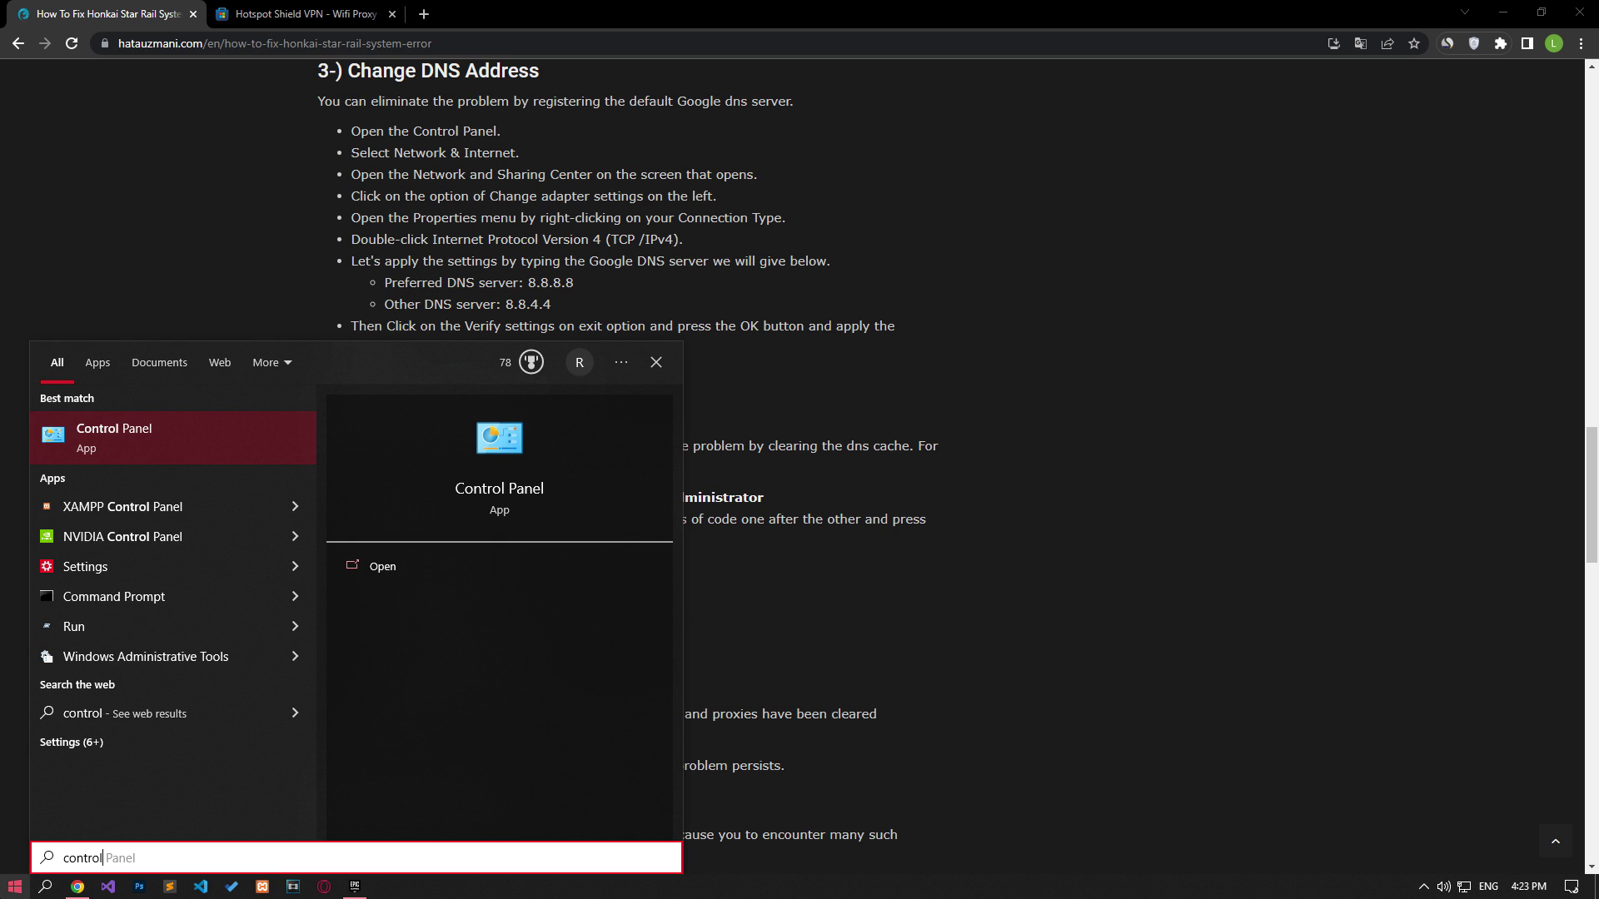
left_click(158, 446)
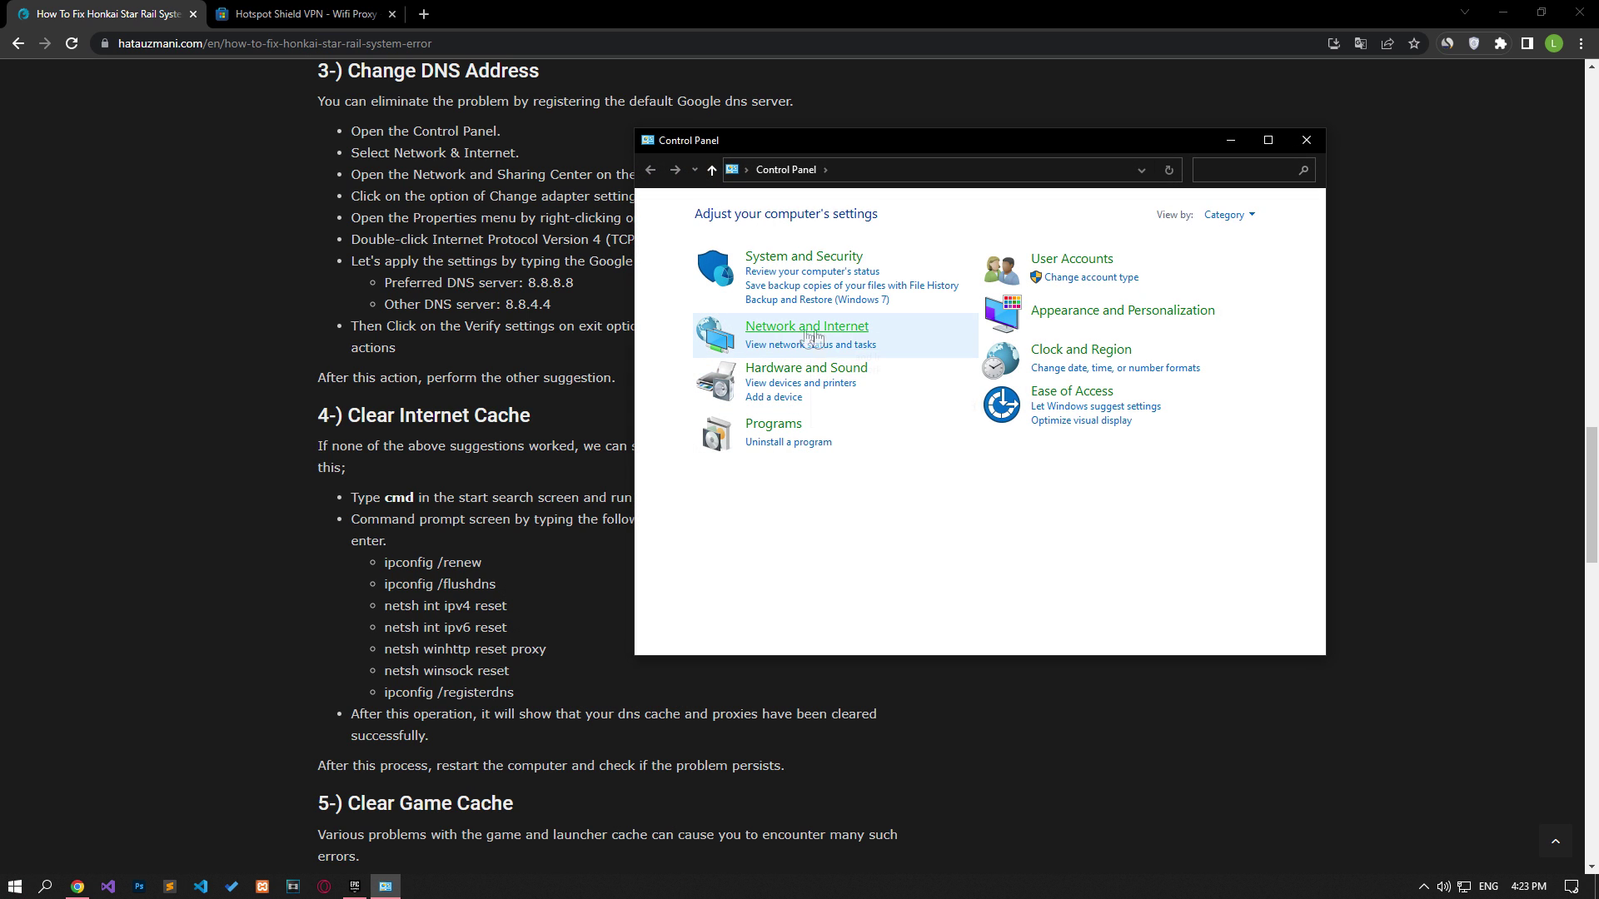
left_click(846, 336)
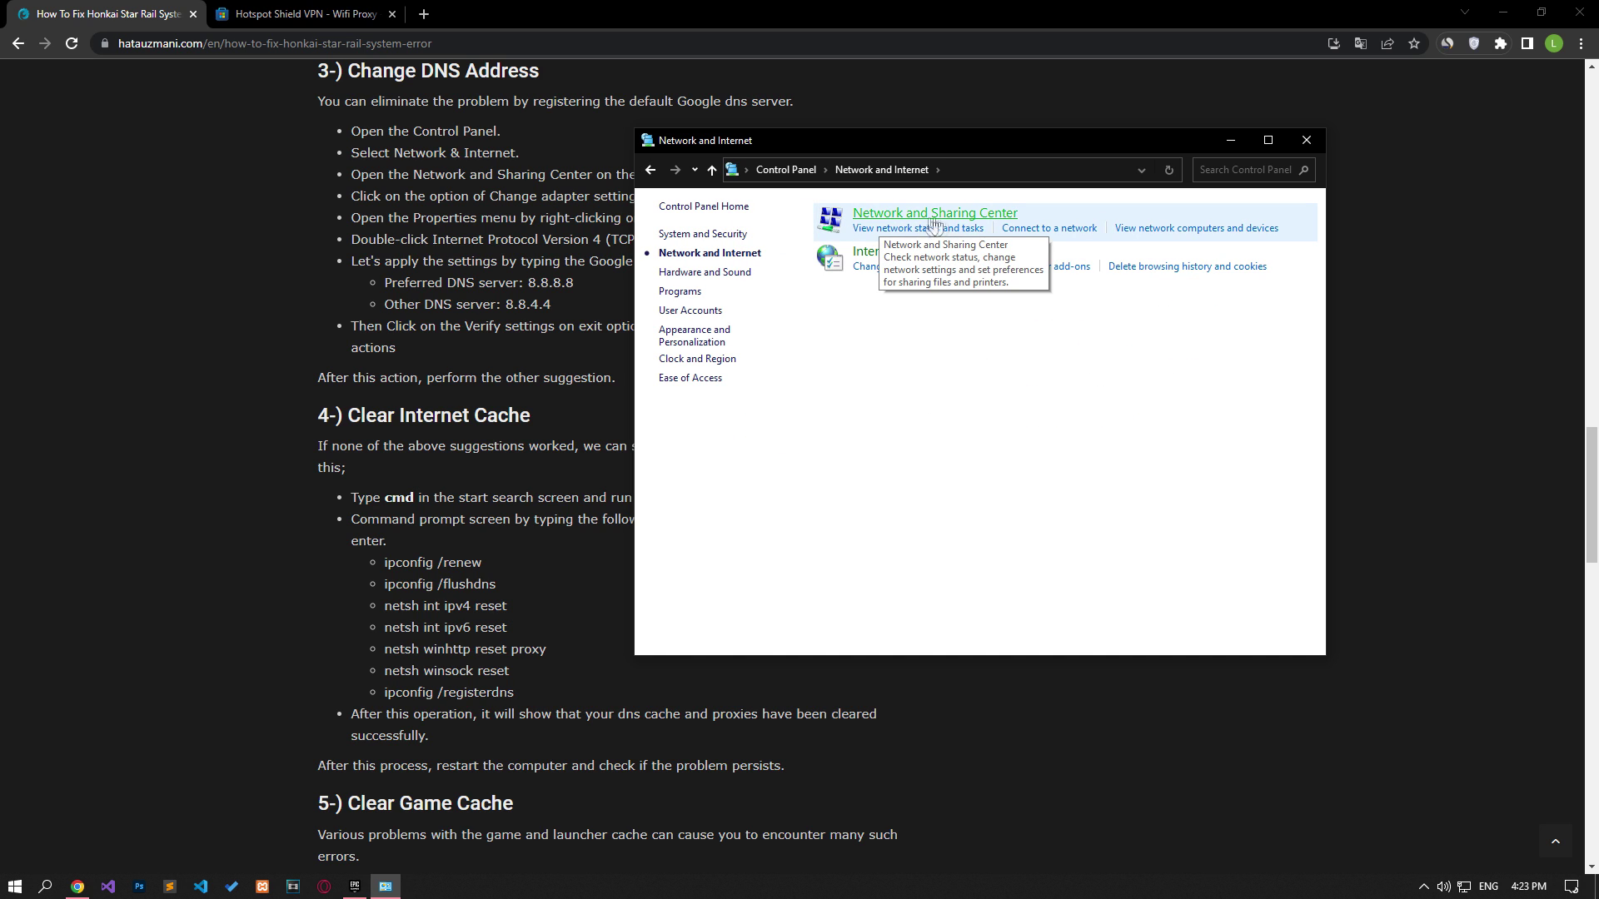
left_click(996, 218)
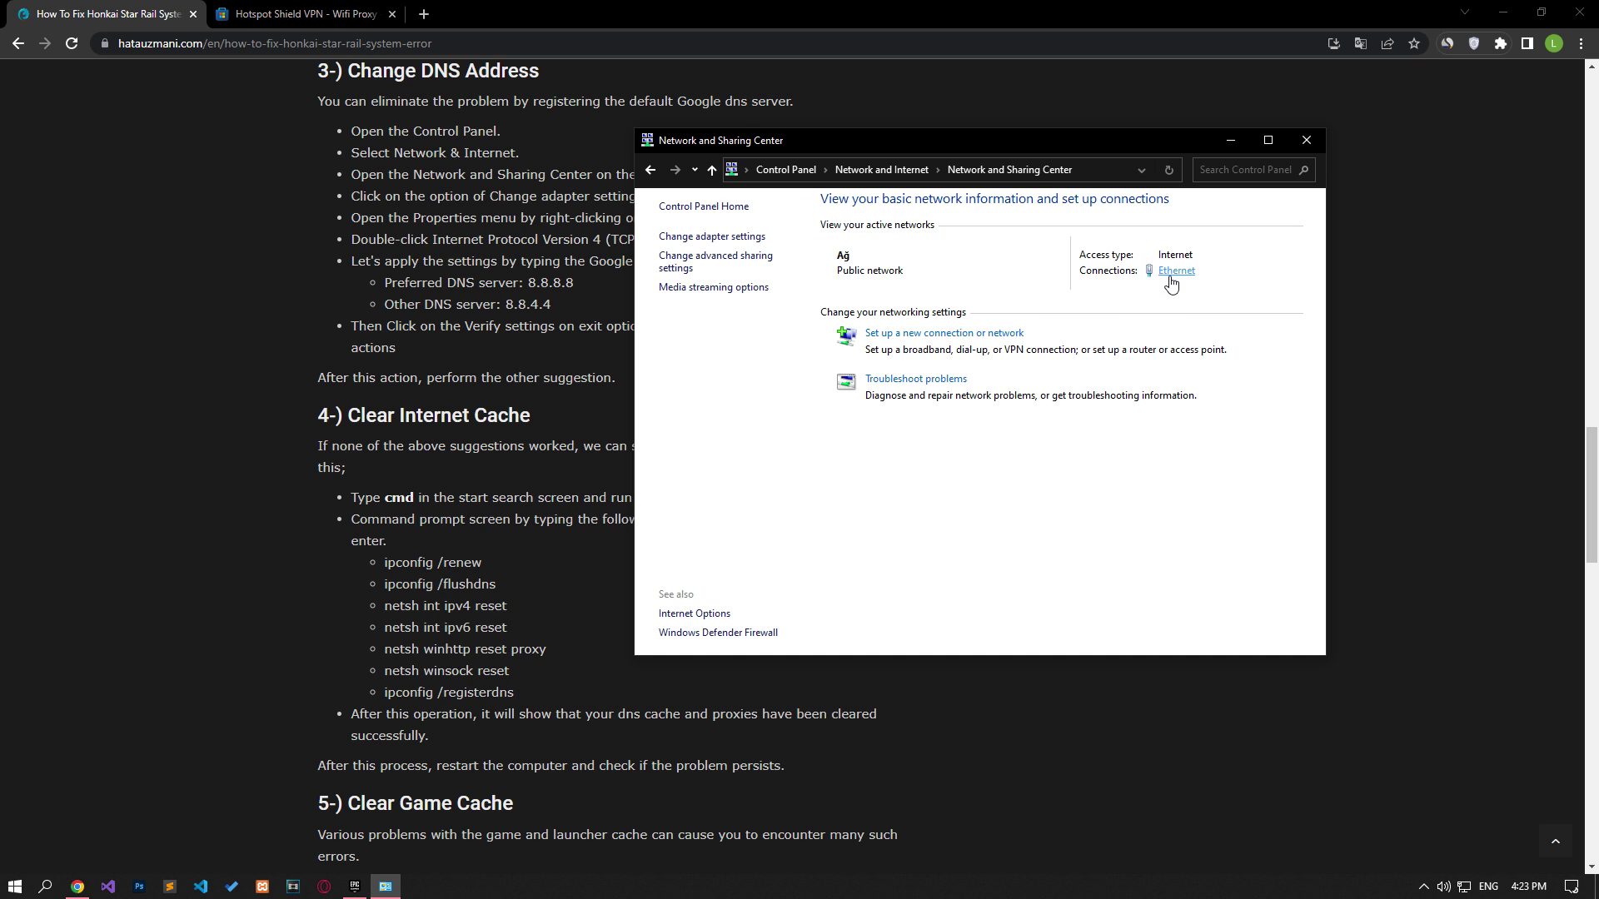
left_click(1170, 283)
left_click(721, 581)
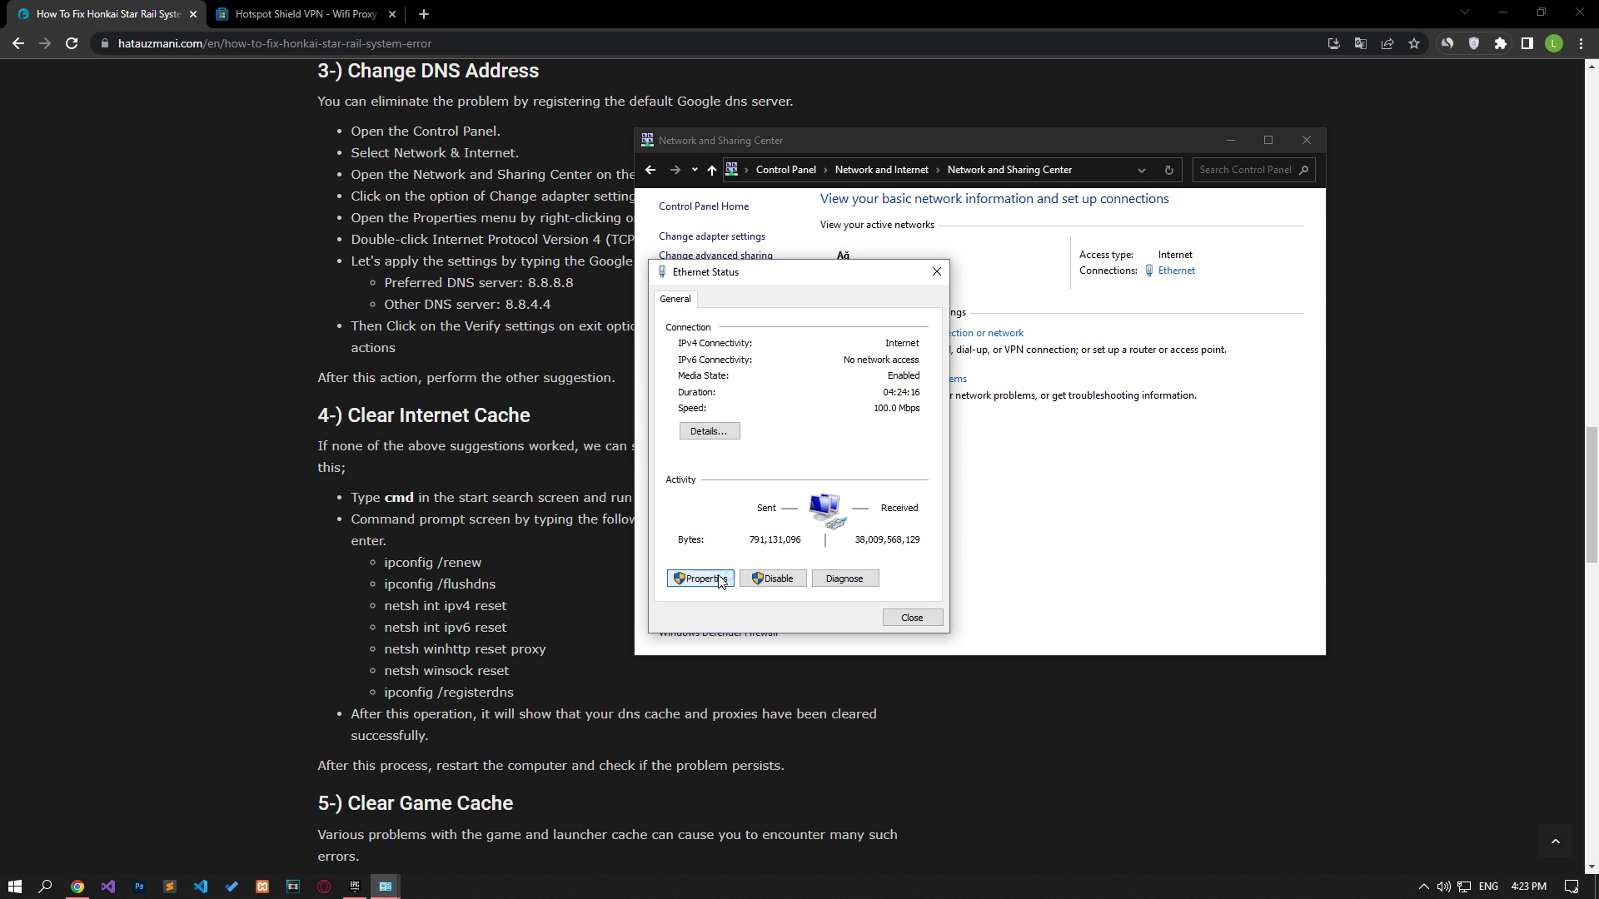
left_click(721, 478)
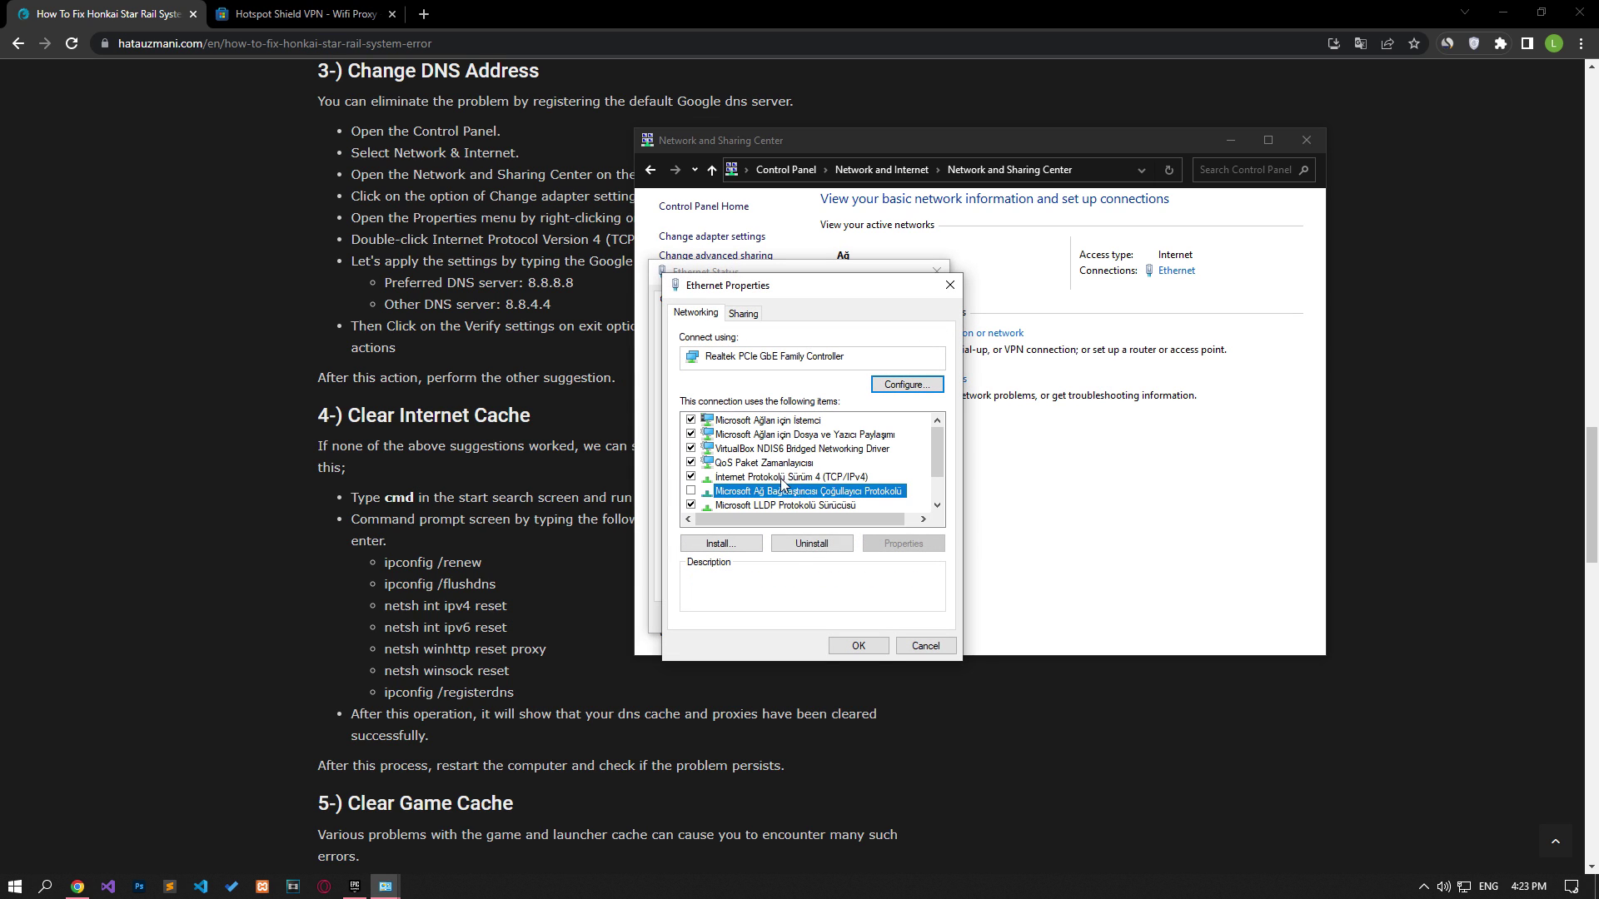
double_click(839, 478)
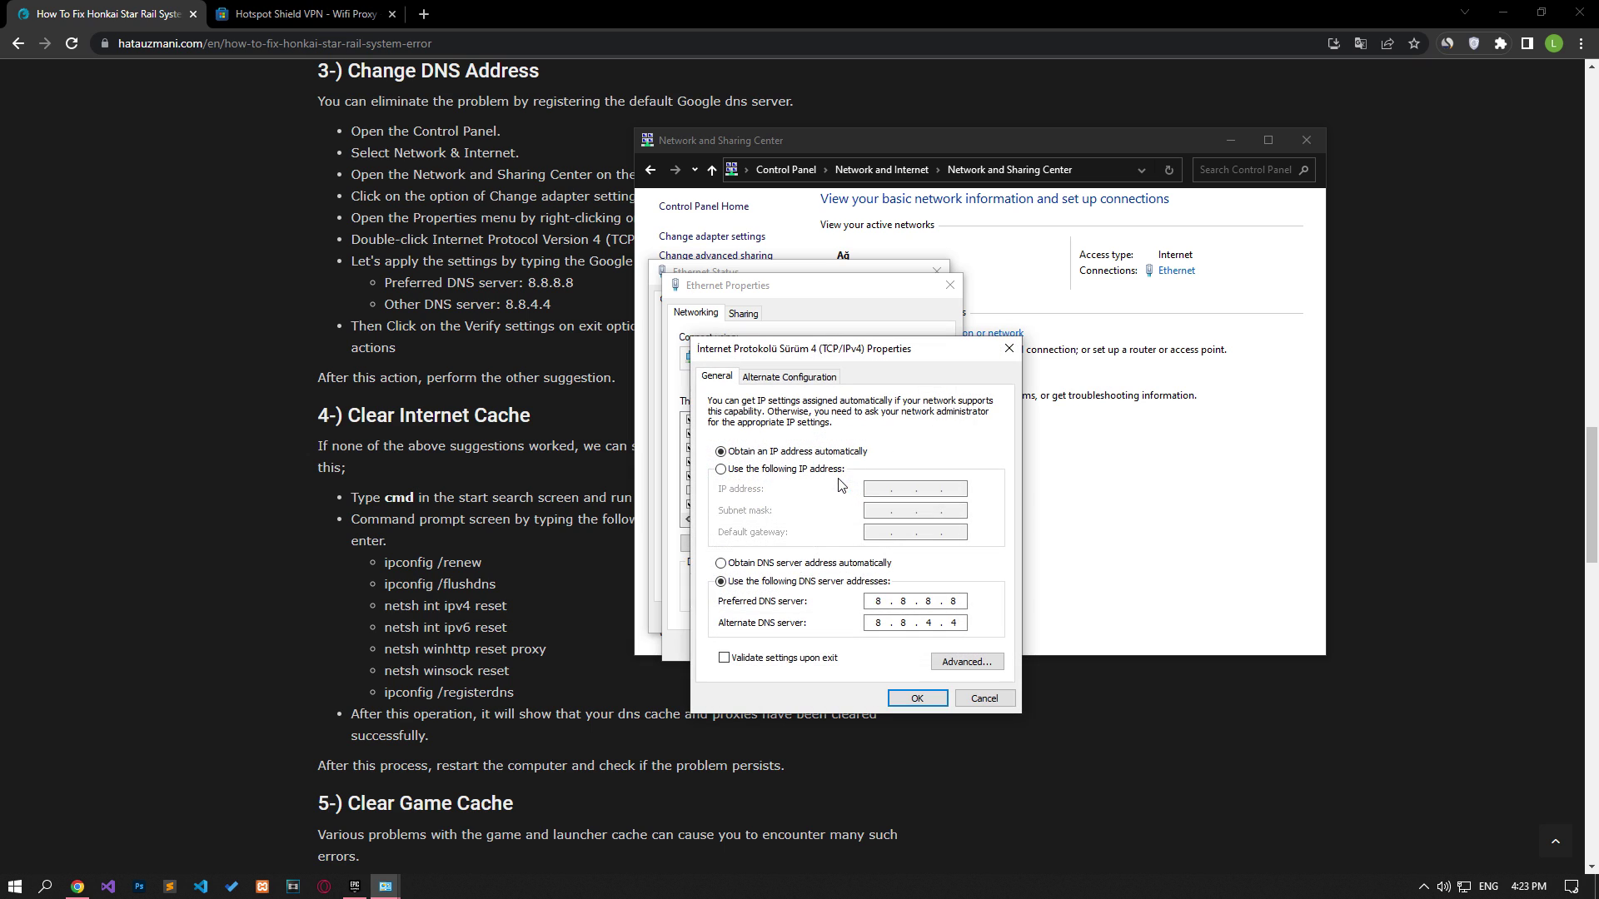
left_click(783, 563)
left_click(784, 581)
type("8.8.8.88.")
left_click(917, 697)
Step: Disable IPv6 on the Ethernet connection, apply, and close the network windows
left_click(762, 490)
scroll(762, 487, "down", 1)
left_click(759, 491)
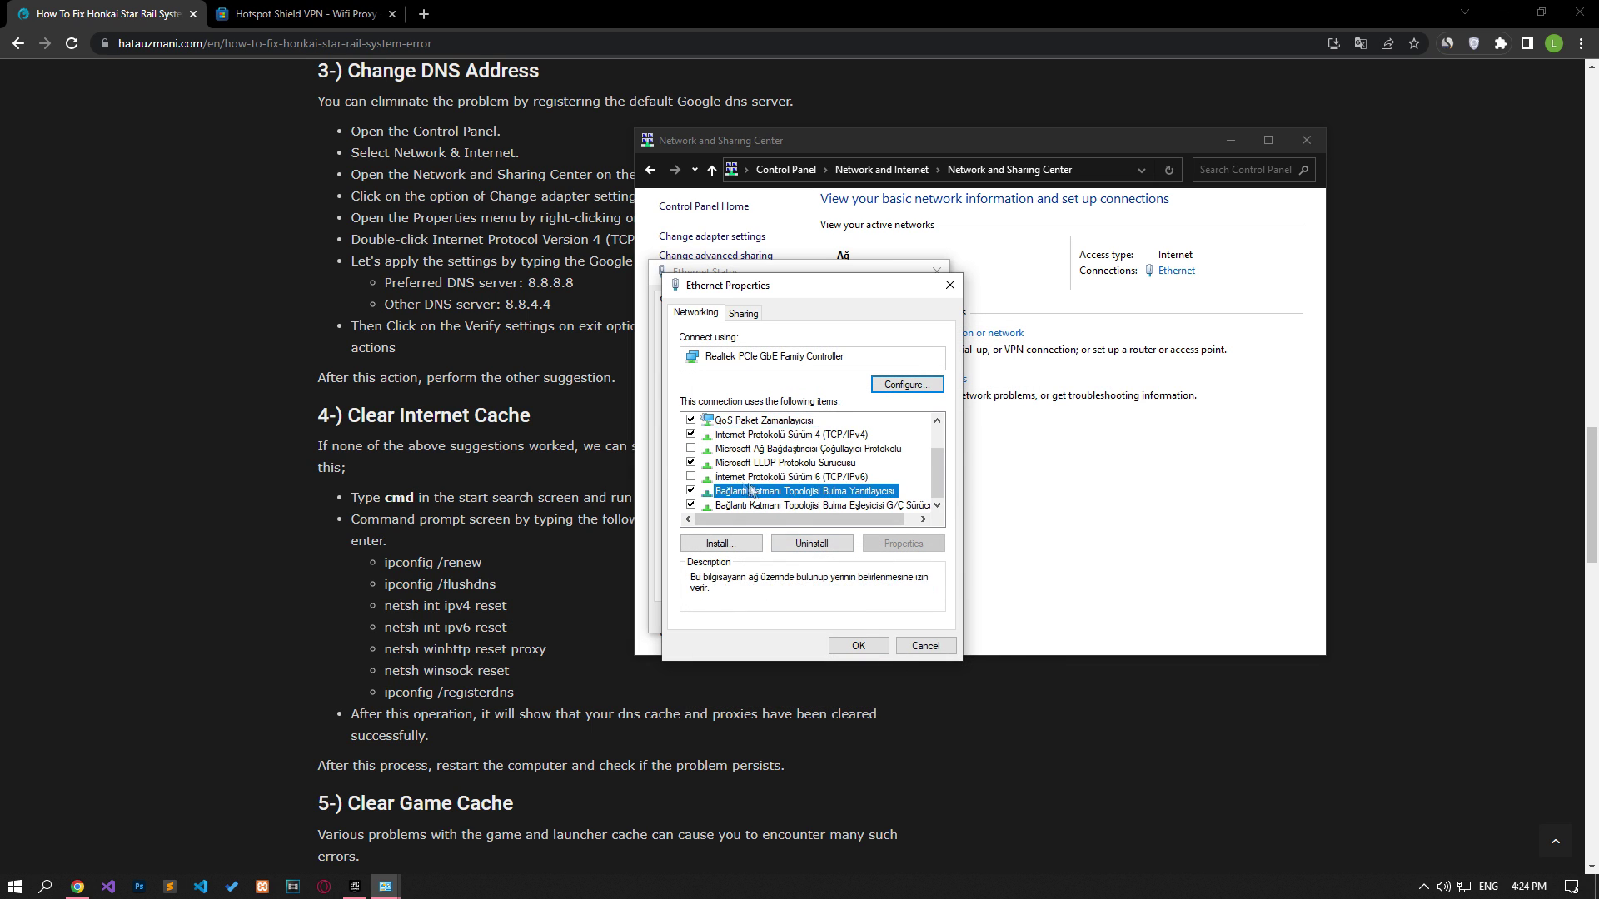
left_click(766, 481)
left_click(693, 477)
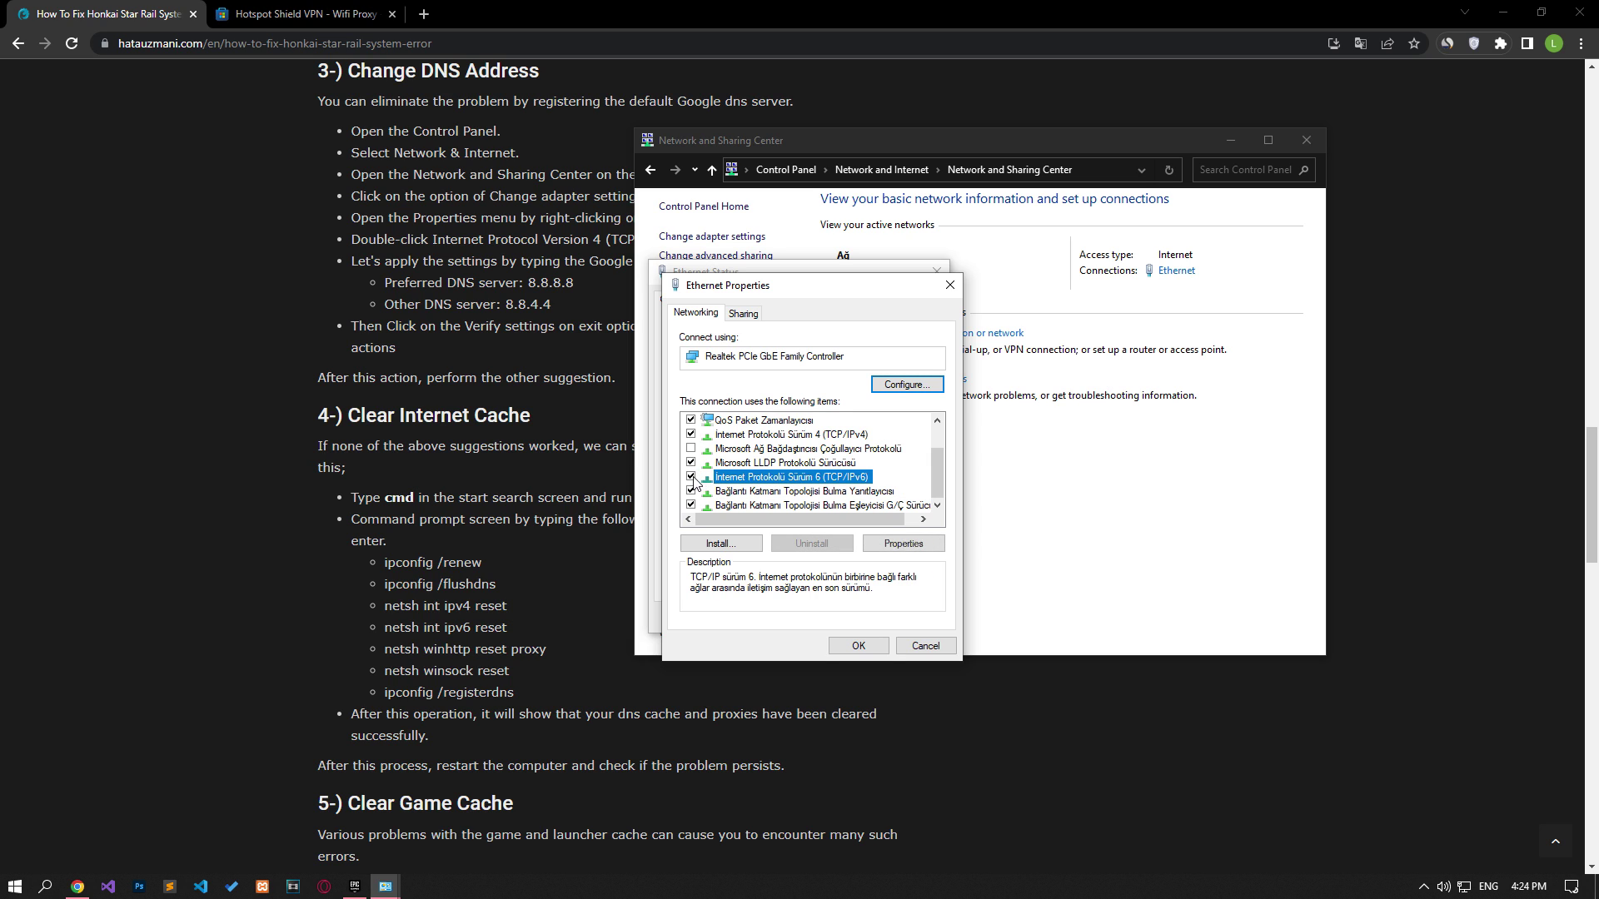
left_click(694, 477)
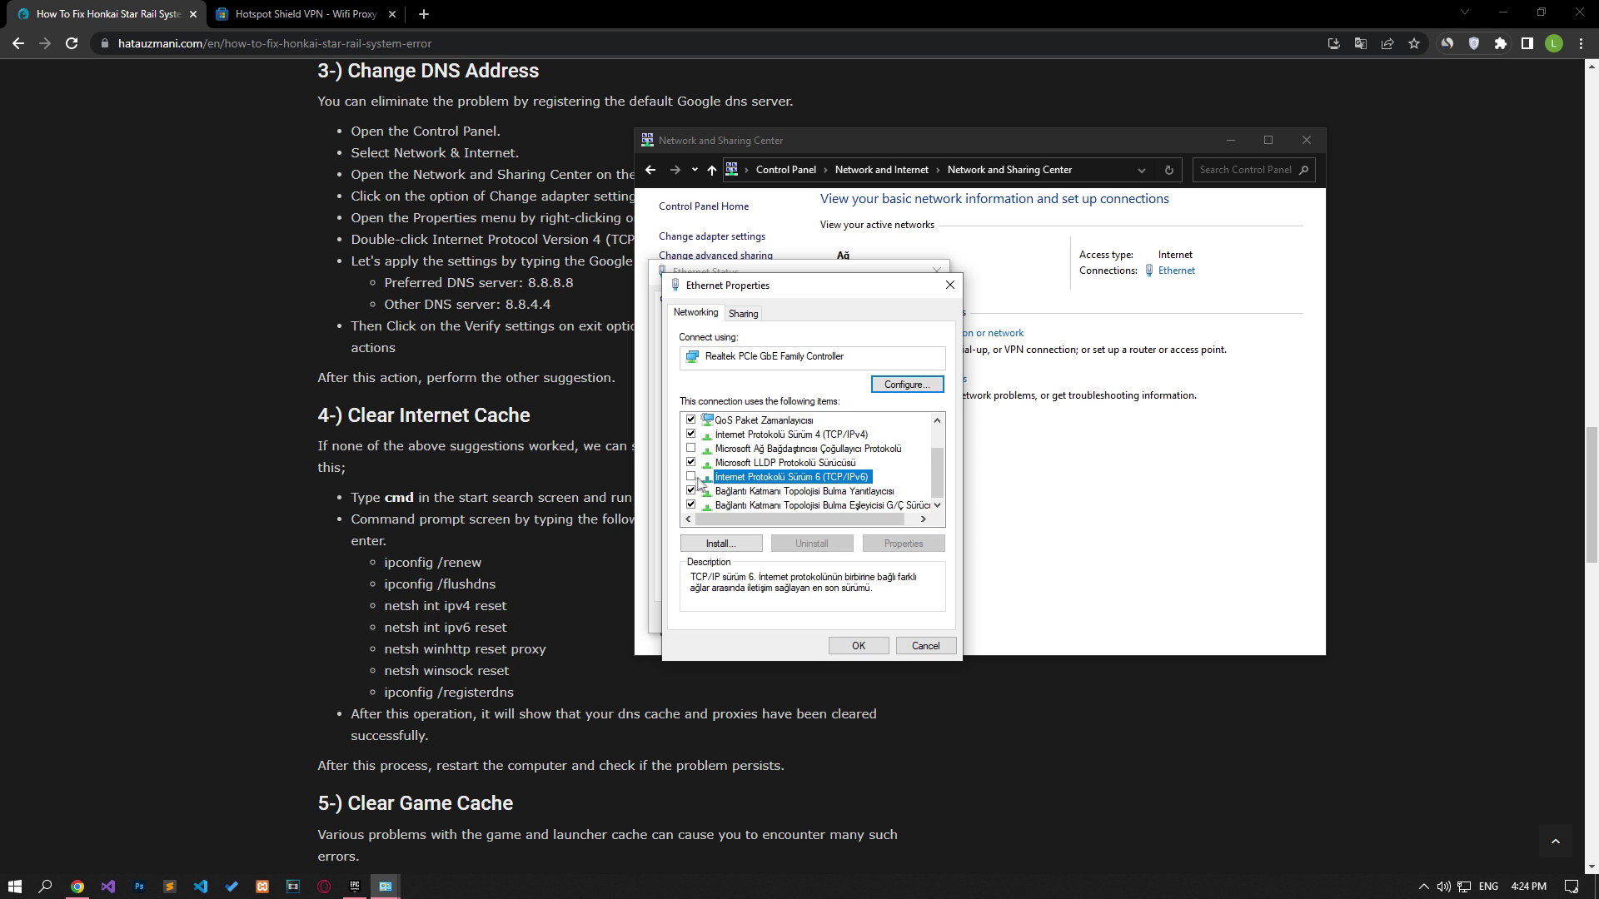
left_click(863, 644)
left_click(911, 618)
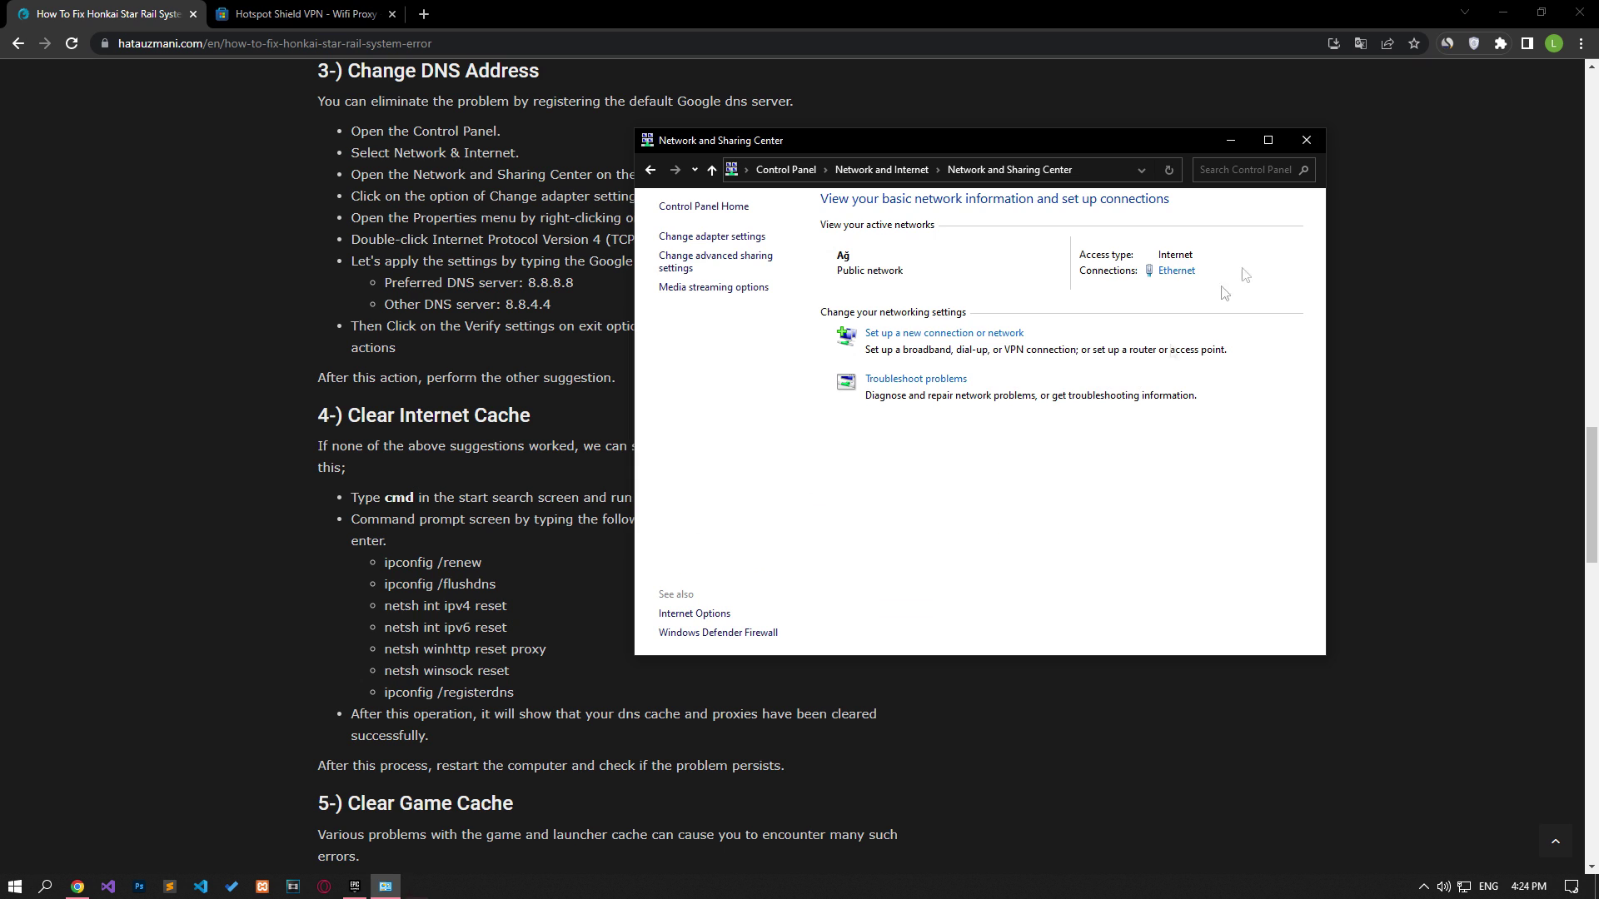
left_click(1305, 140)
Step: Launch Command Prompt with administrator rights
key("super")
type("cmd")
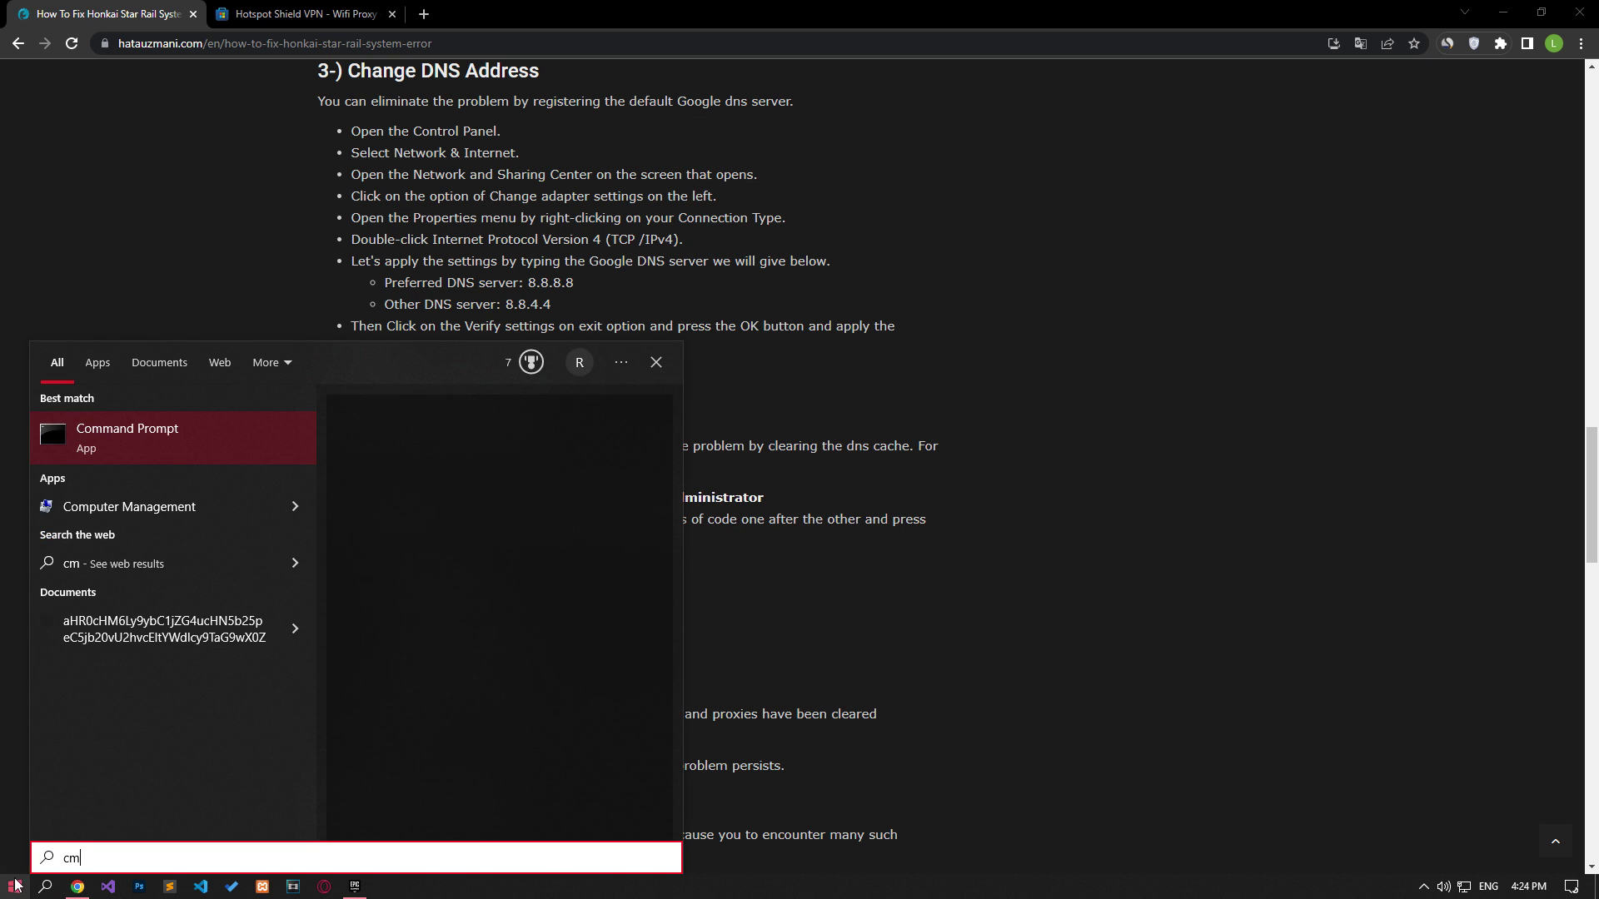
left_click(430, 593)
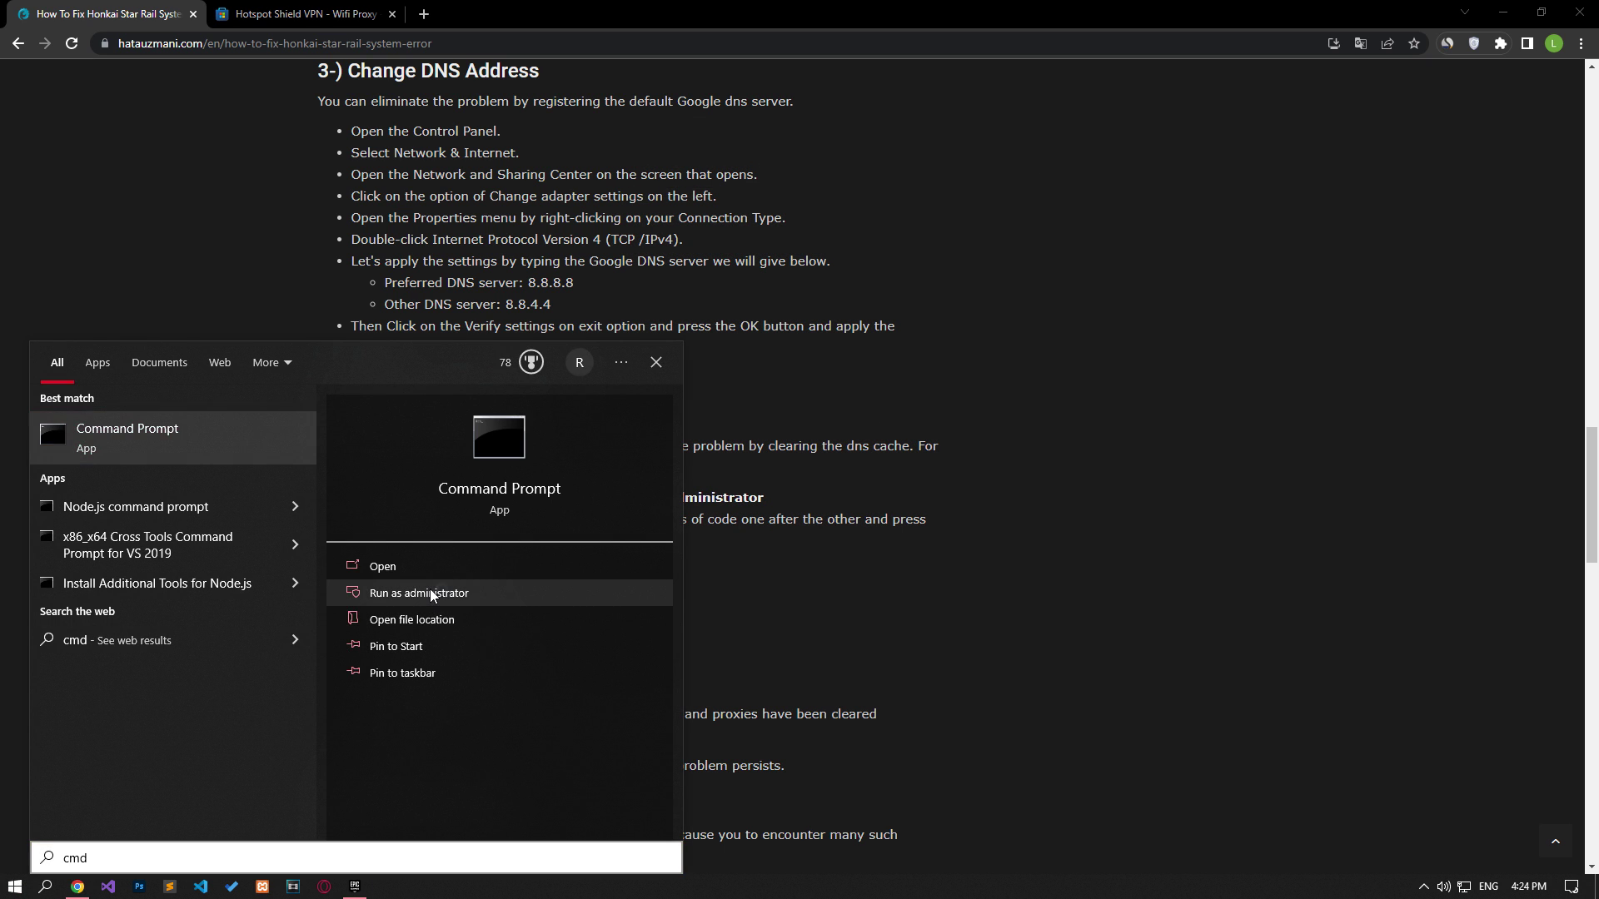
Step: Run the ipconfig /renew, ipconfig /flushdns and netsh int ipv4 reset commands copied from the article
triple_click(466, 563)
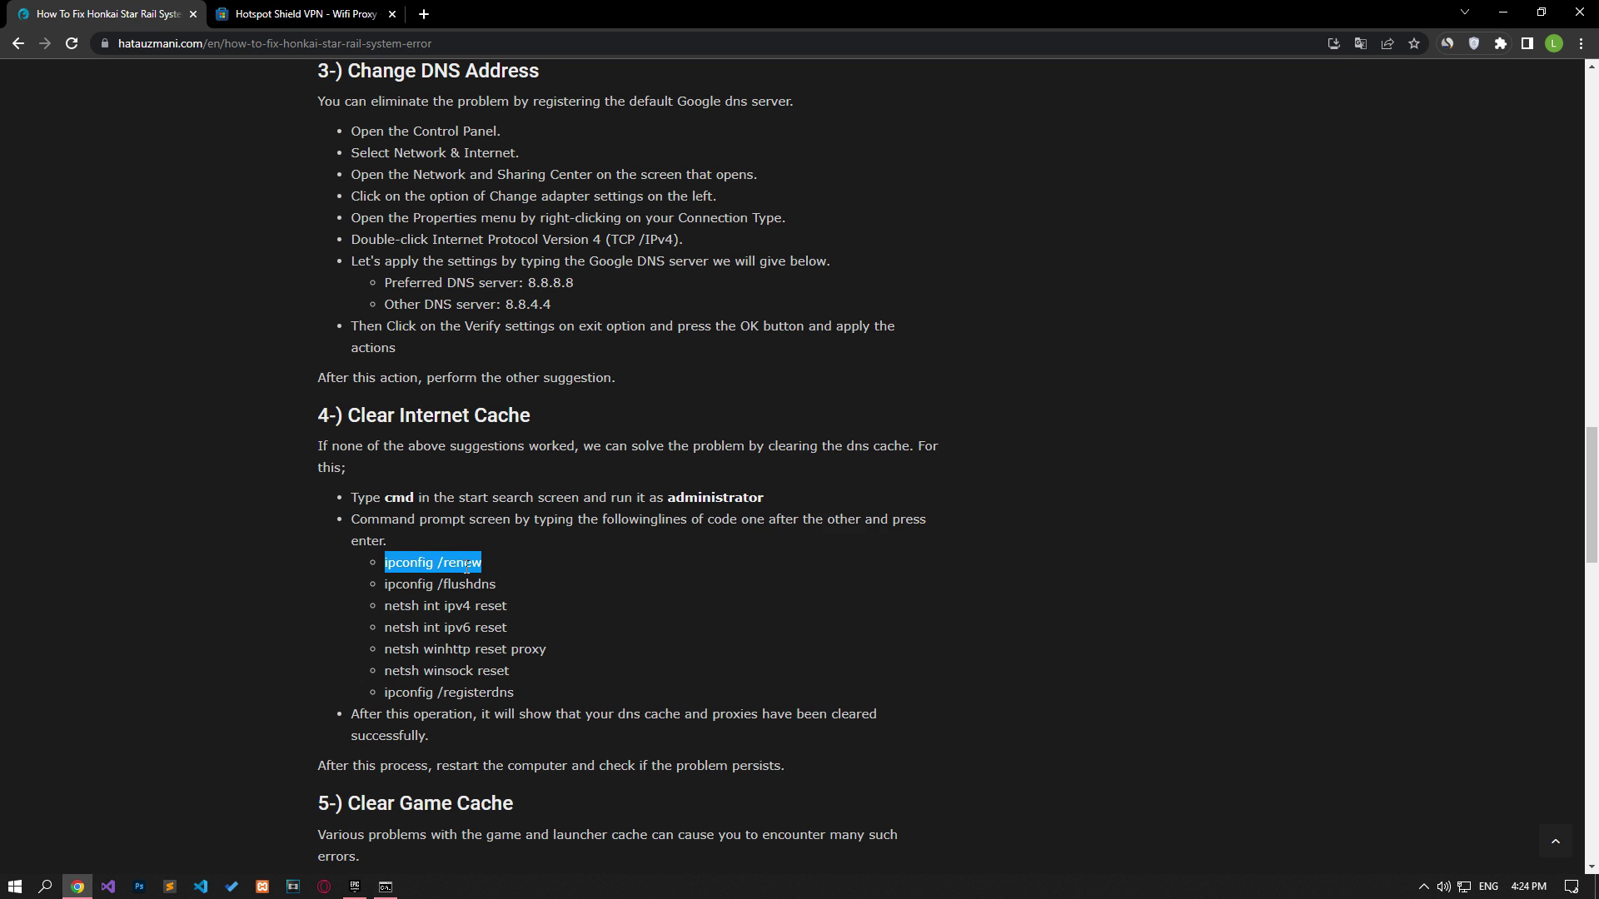
triple_click(468, 583)
key("alt+Tab")
triple_click(467, 605)
key("alt+Tab")
triple_click(466, 627)
key("alt+Tab")
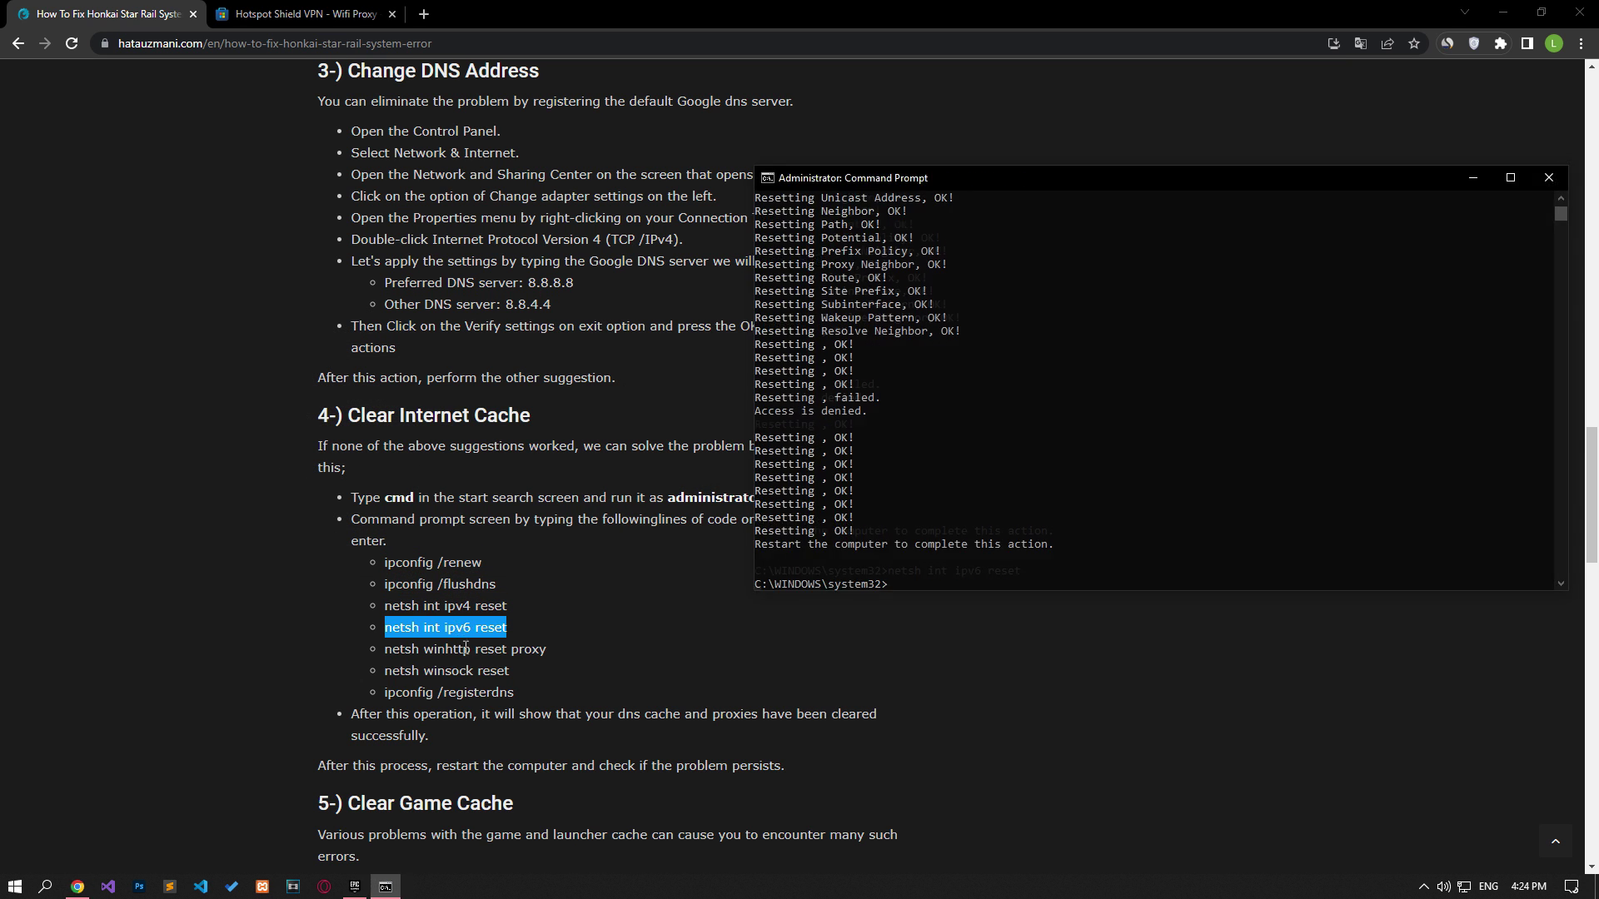
Step: Run the netsh winhttp reset proxy, netsh winsock reset and ipconfig /registerdns commands
triple_click(466, 649)
triple_click(457, 670)
triple_click(450, 692)
key("ctrl+c")
key("alt+Tab")
key("ctrl+v")
key("Return")
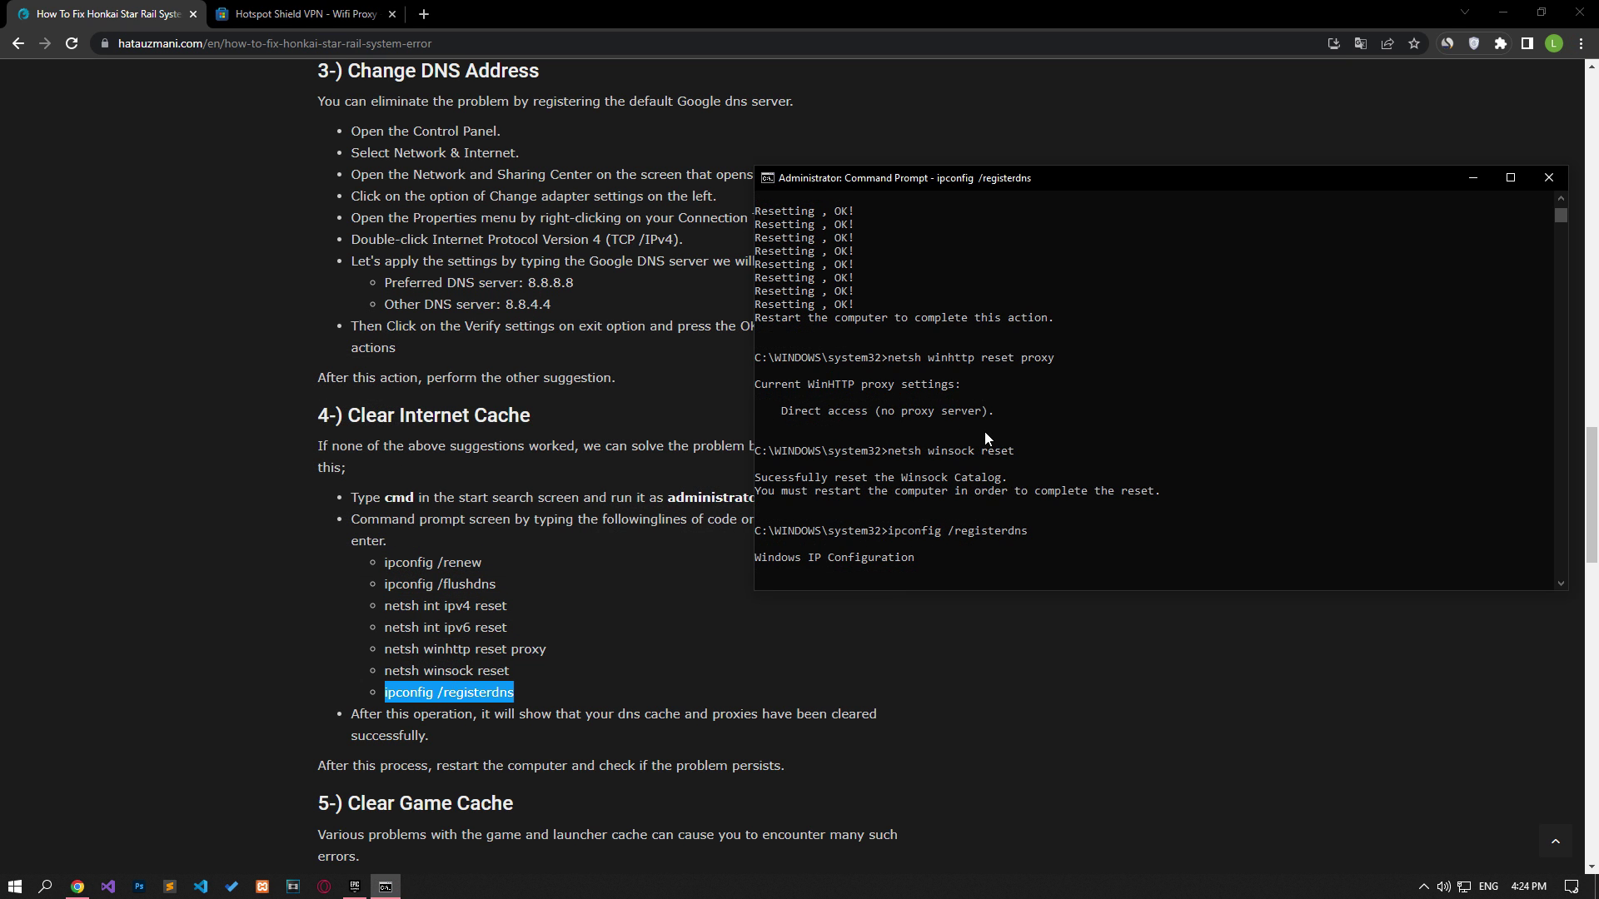
key("alt+Tab")
Step: End the Star Rail process in Task Manager
left_click(14, 886)
left_click(21, 855)
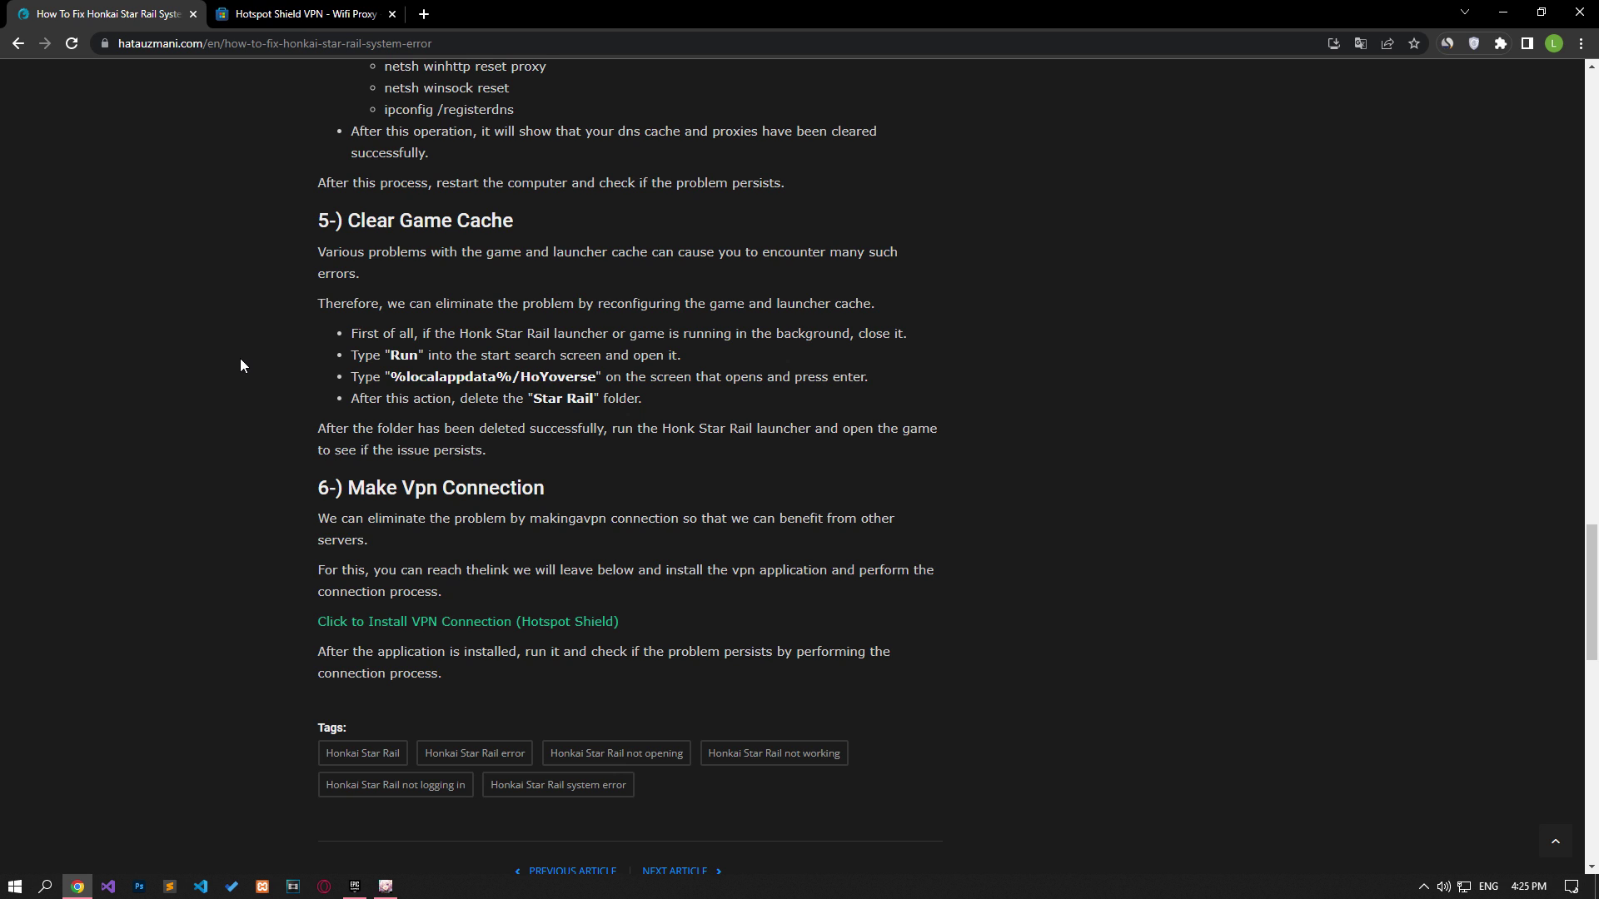
right_click(455, 895)
left_click(510, 812)
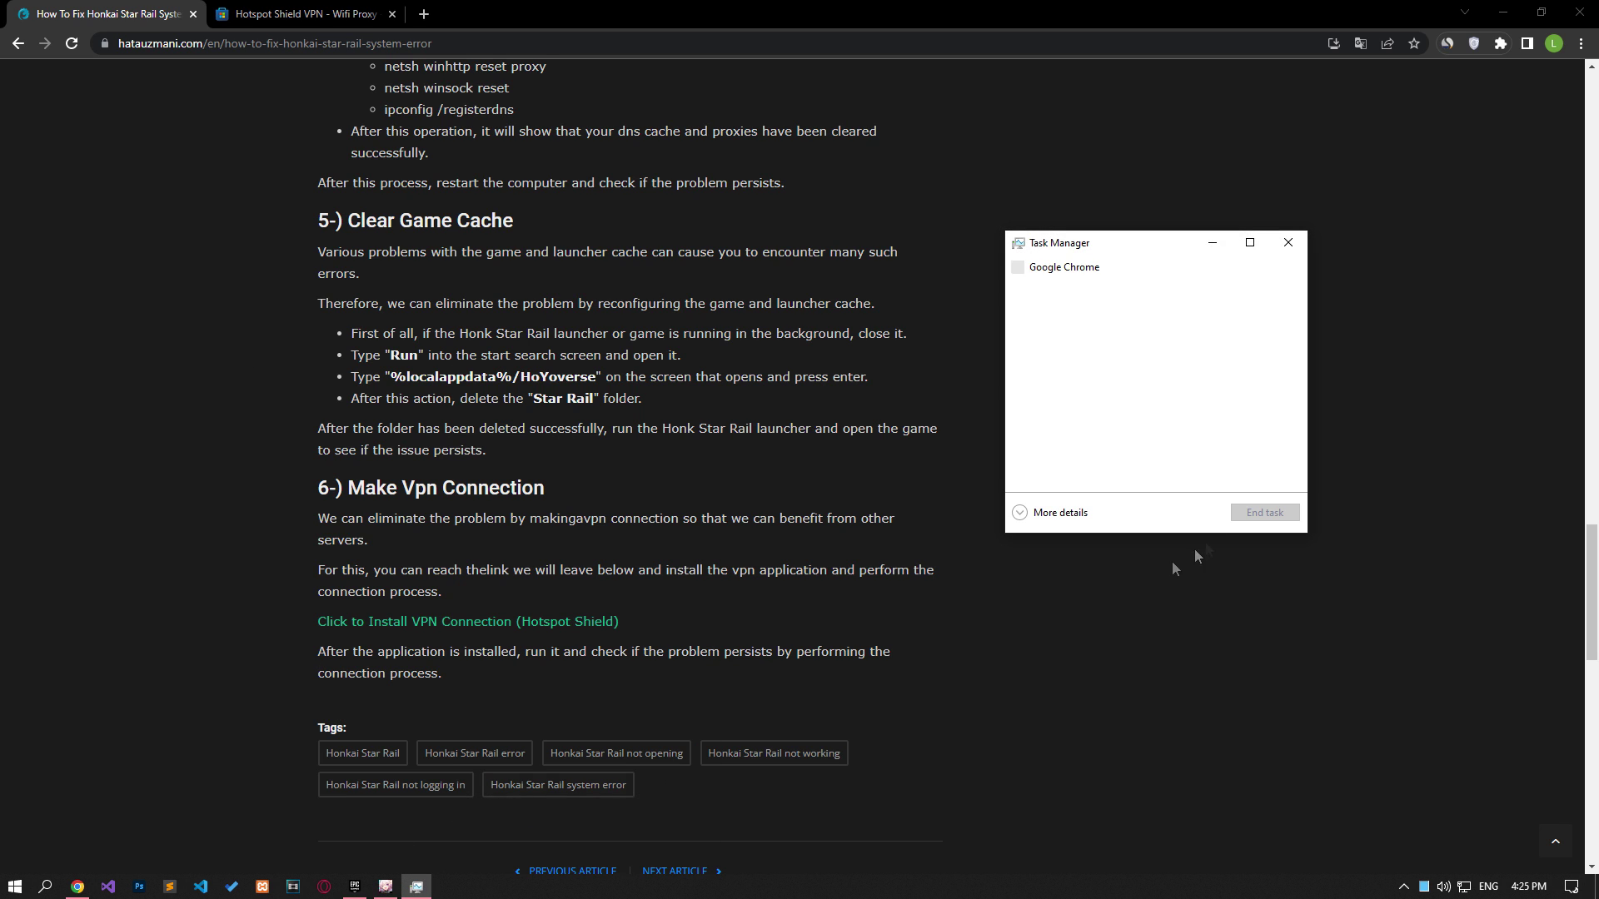
left_click(1070, 515)
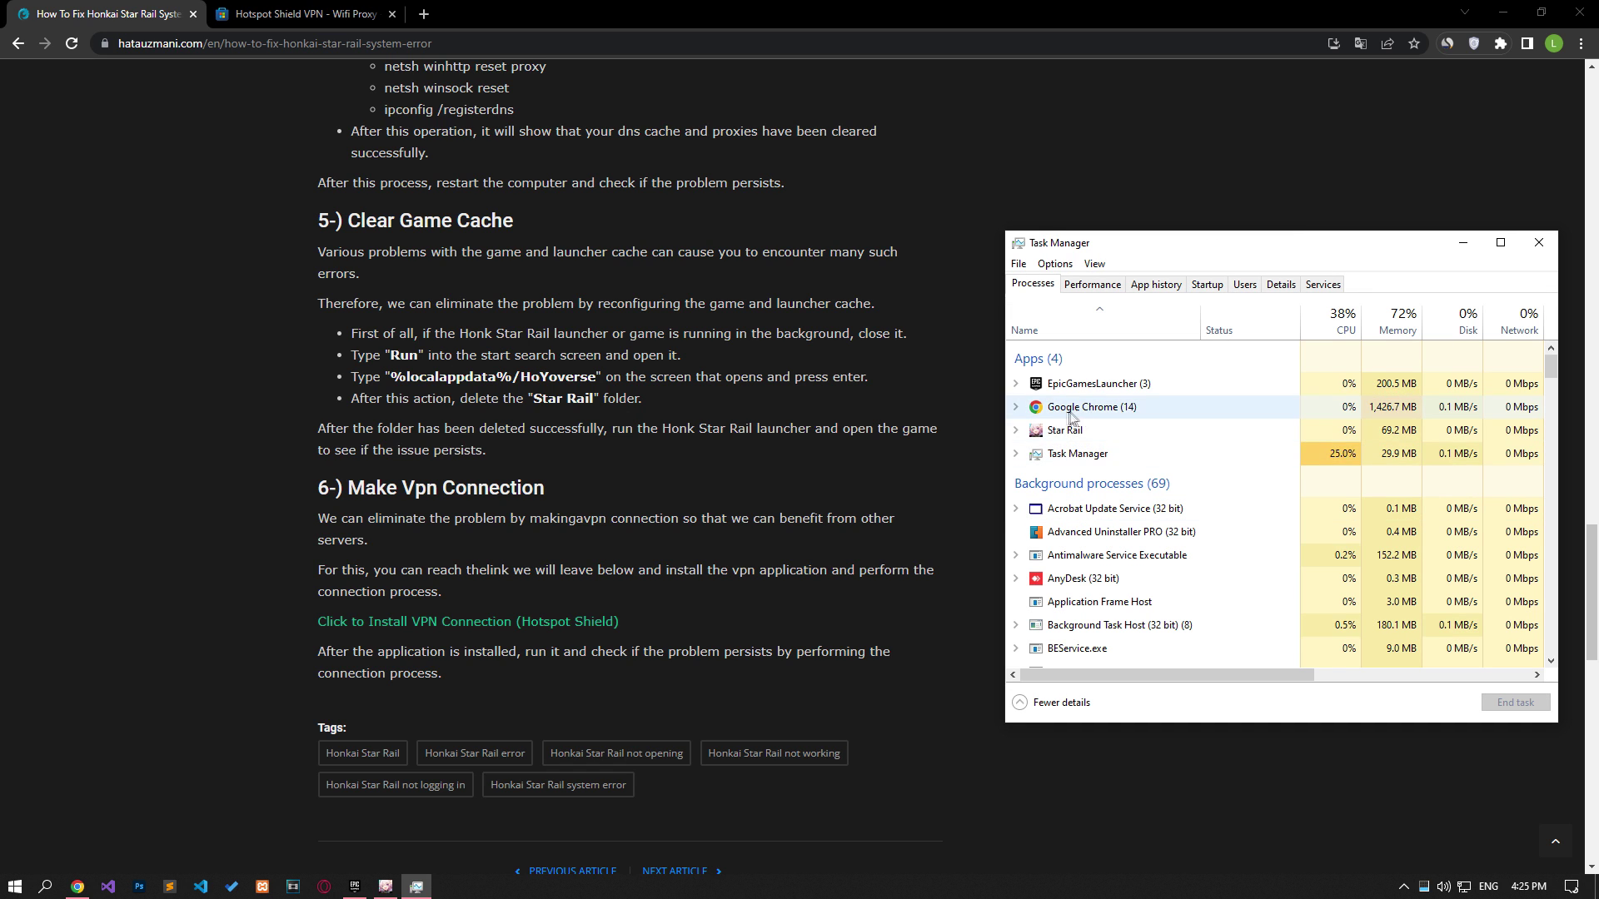
left_click(1074, 431)
left_click(1514, 703)
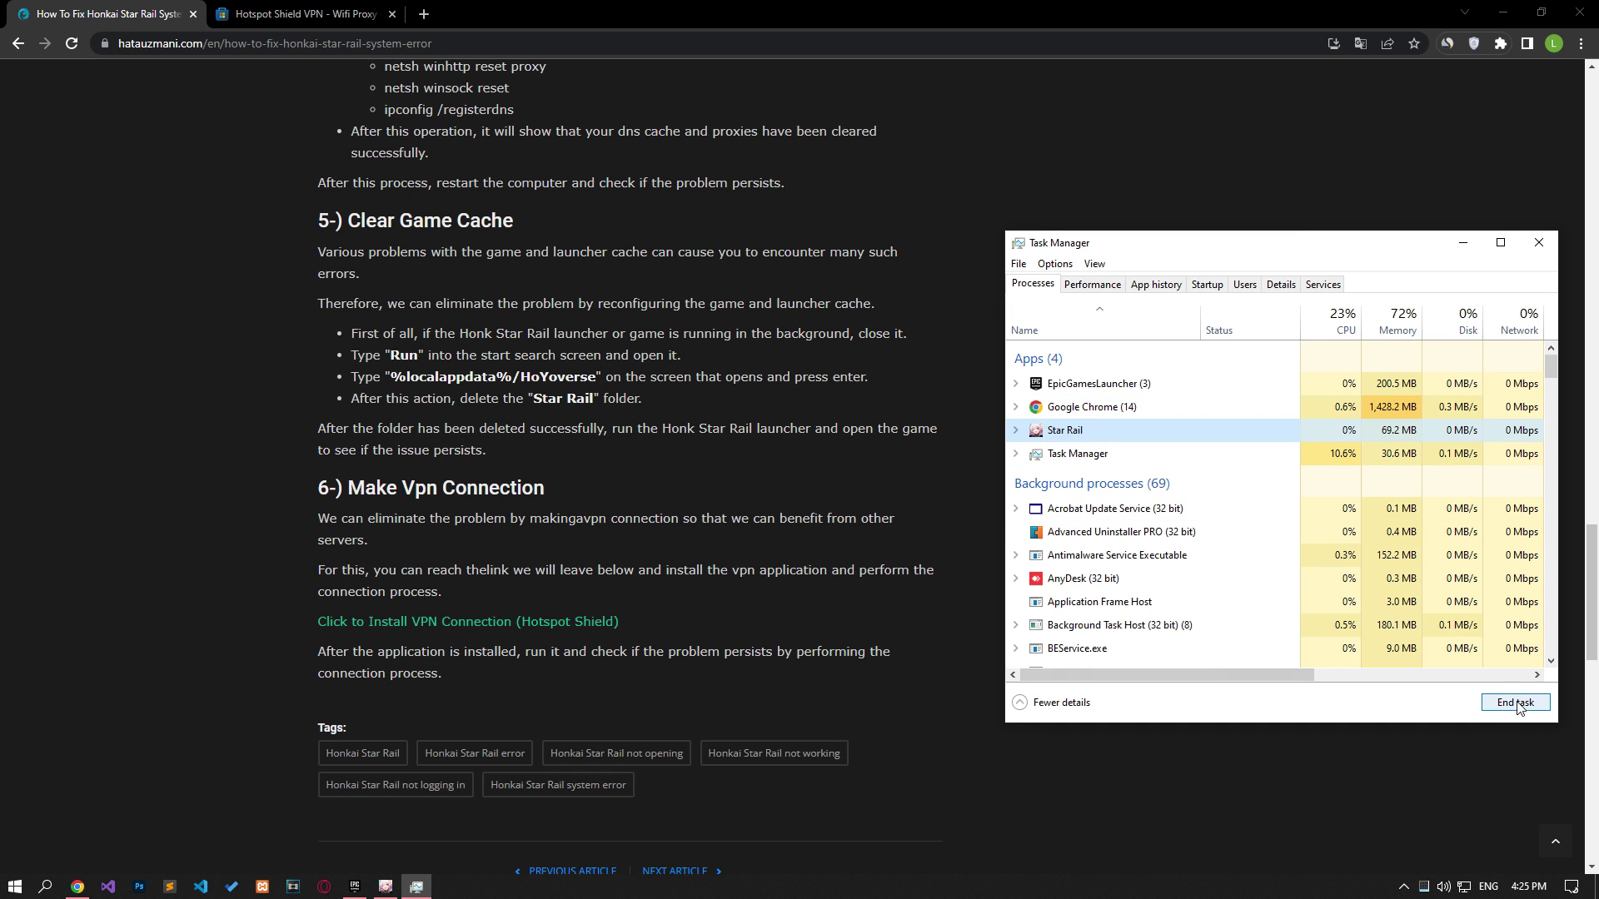
left_click(1539, 242)
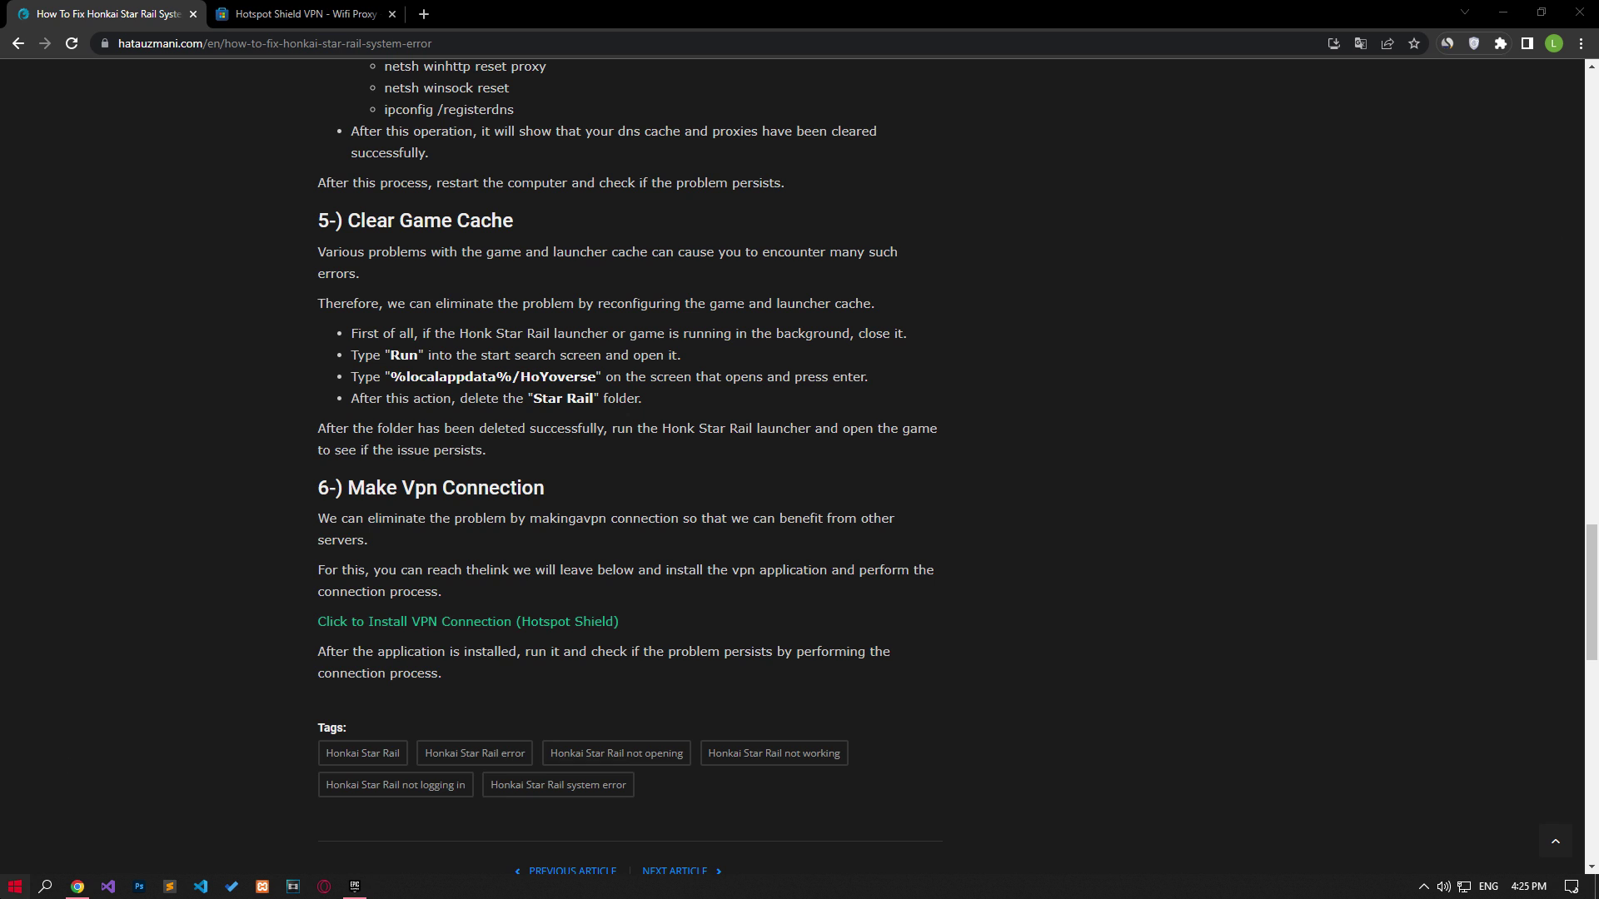
Step: Open %localappdata%/HoYoverse in the Run dialog using the path copied from the article
key("super")
type("run")
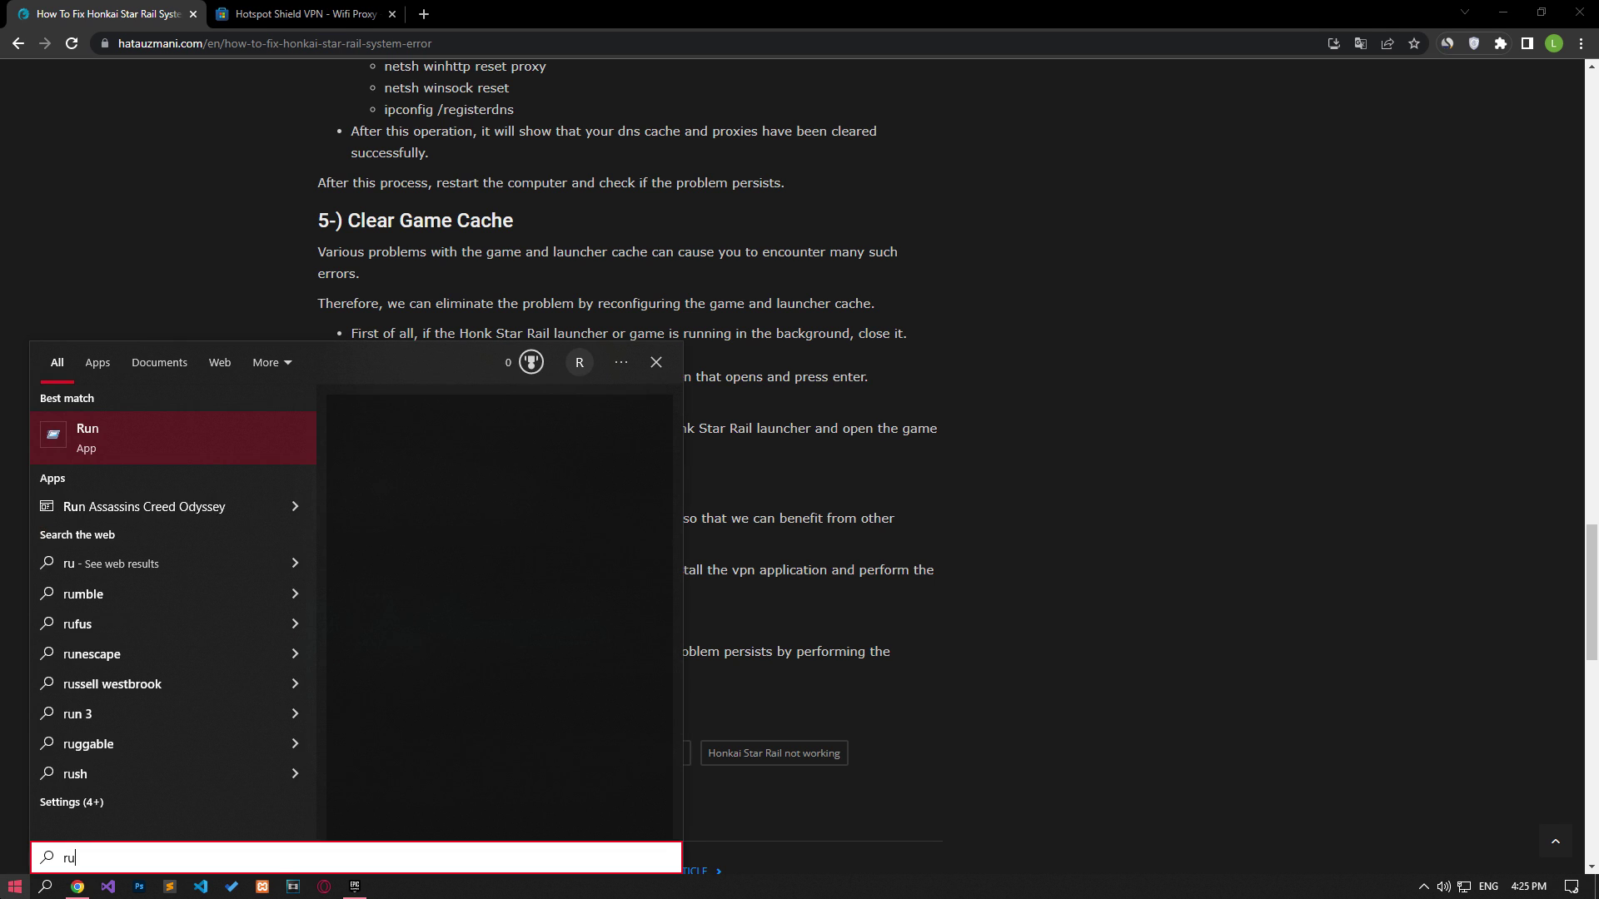
left_click(174, 430)
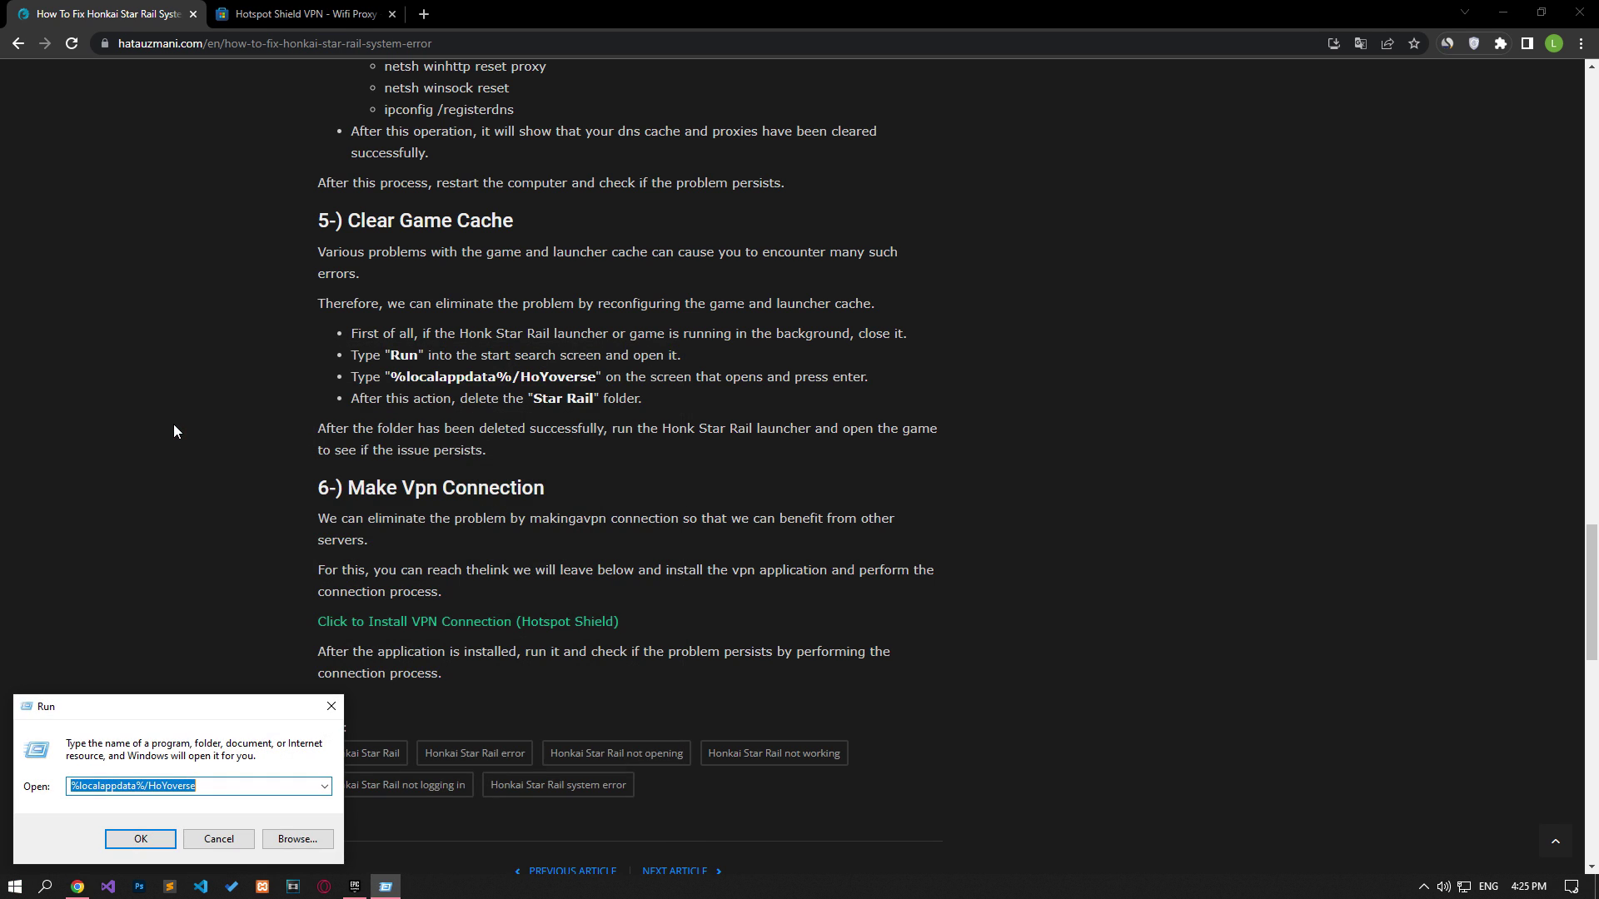
mouse_move(394, 377)
left_mouse_down()
mouse_move(592, 379)
mouse_move(391, 380)
left_mouse_up()
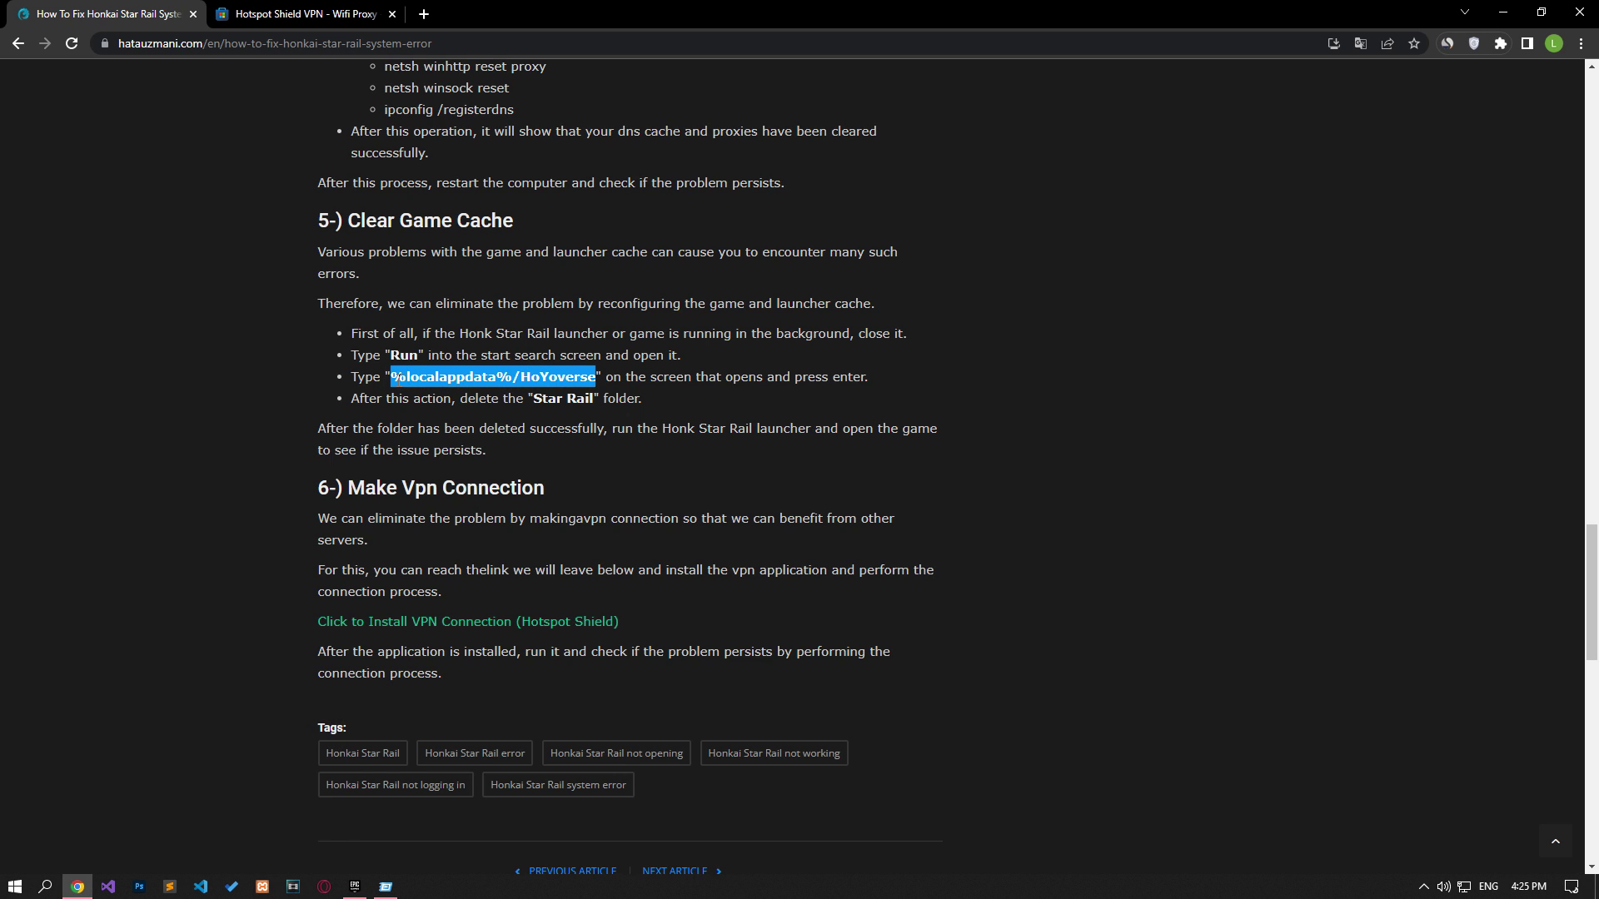
right_click(398, 381)
left_click(434, 396)
left_click(386, 886)
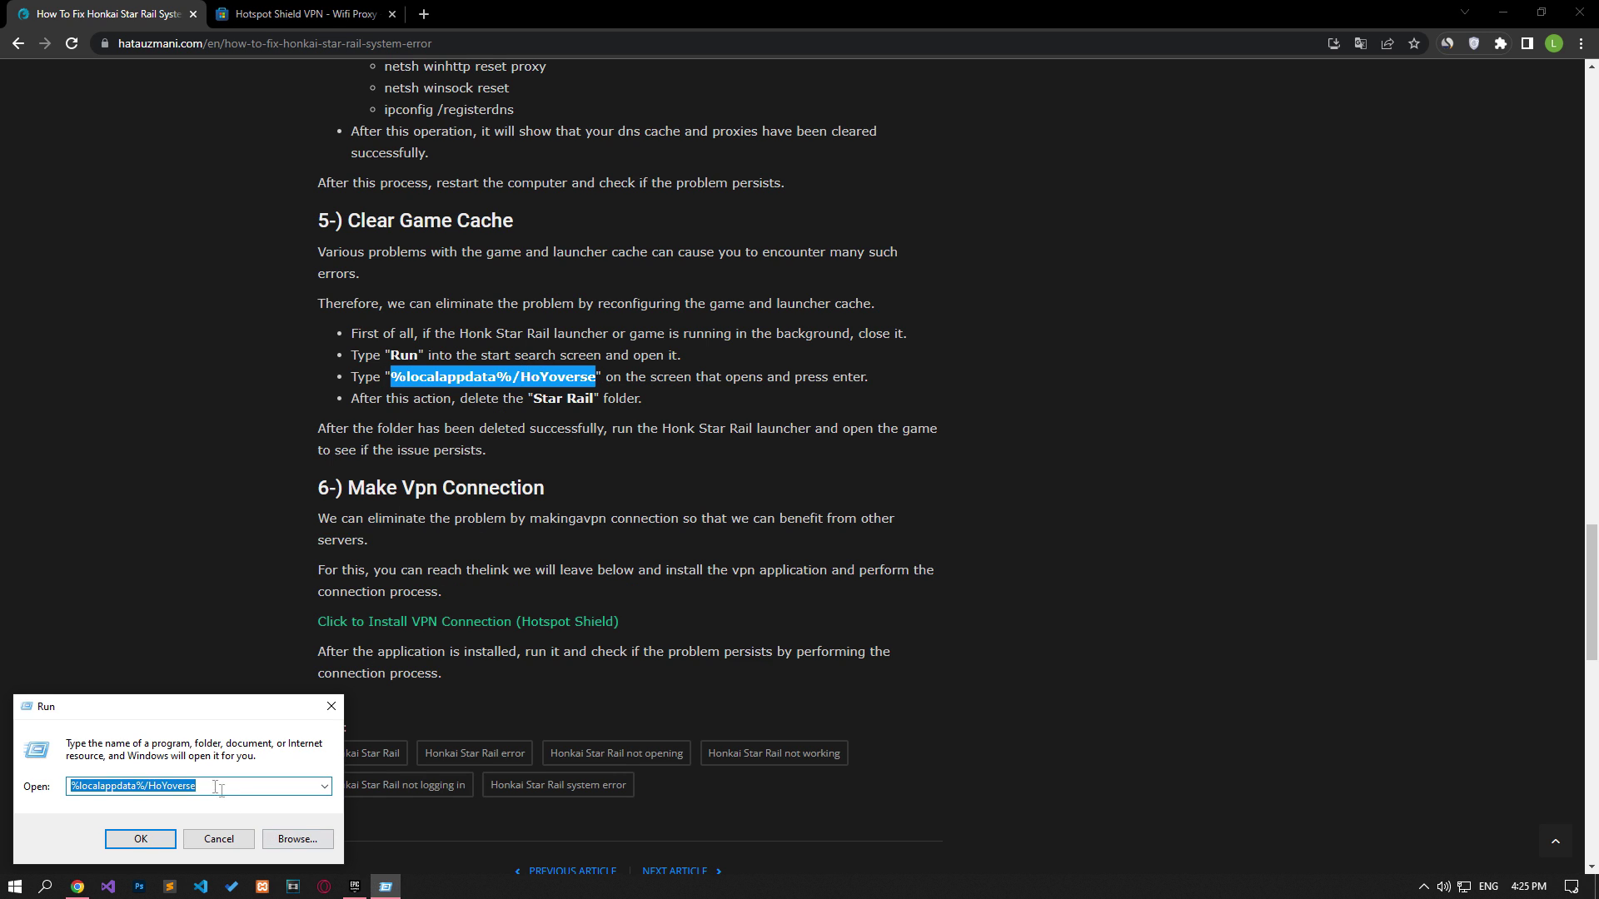
key("BackSpace")
right_click(189, 788)
left_click(229, 623)
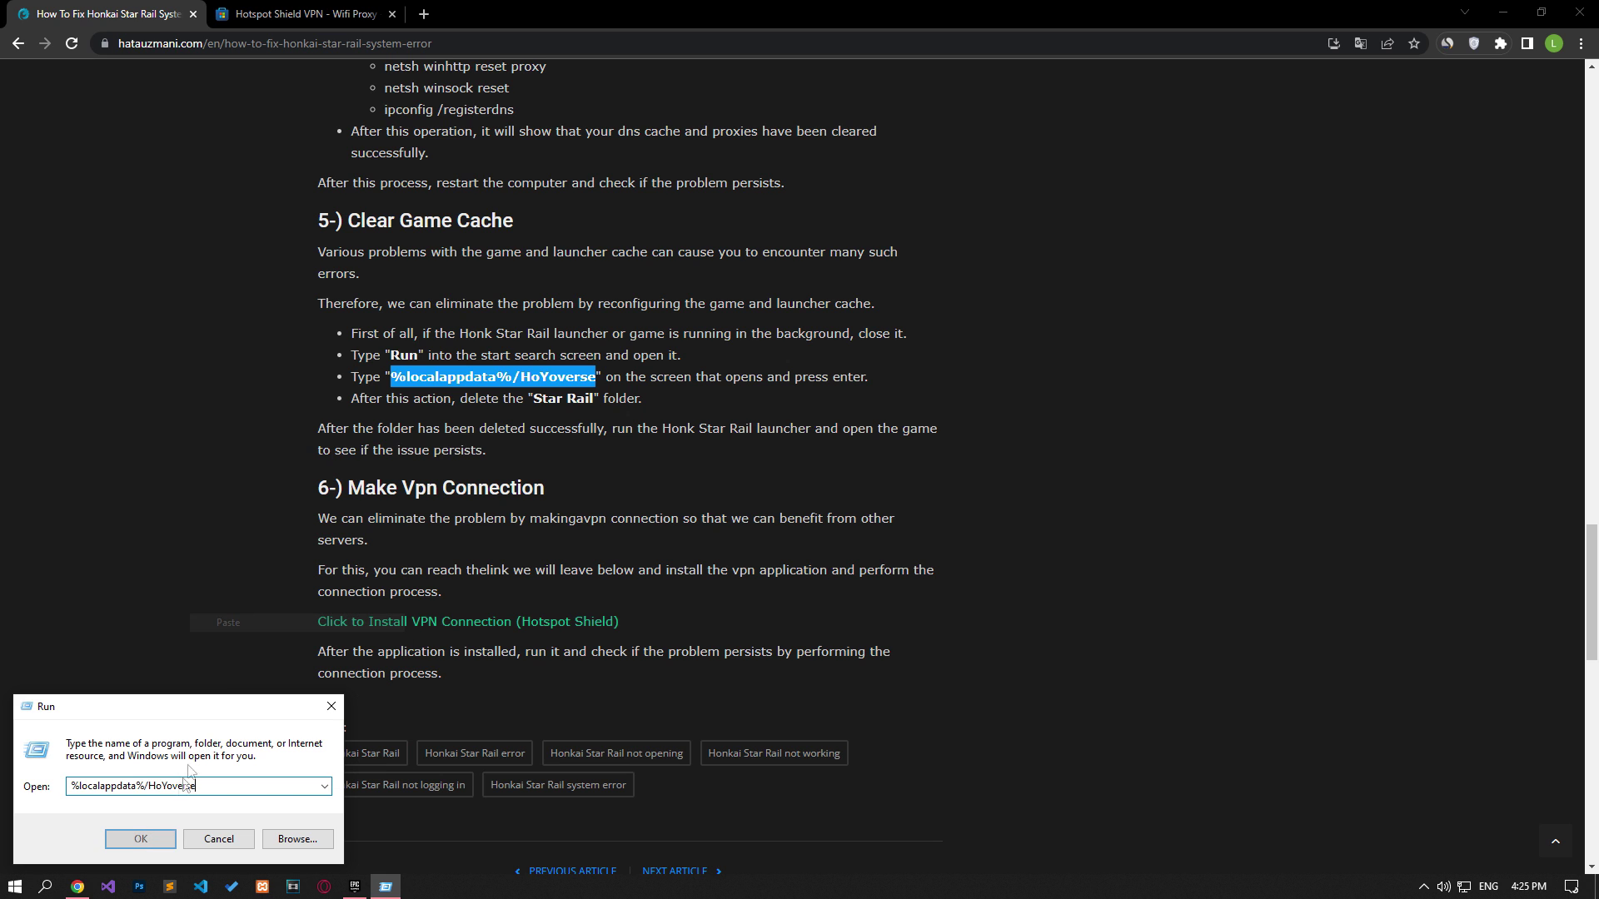
left_click(154, 842)
Step: Delete the Star Rail cache folder and close the HoYoverse window
left_click(970, 408)
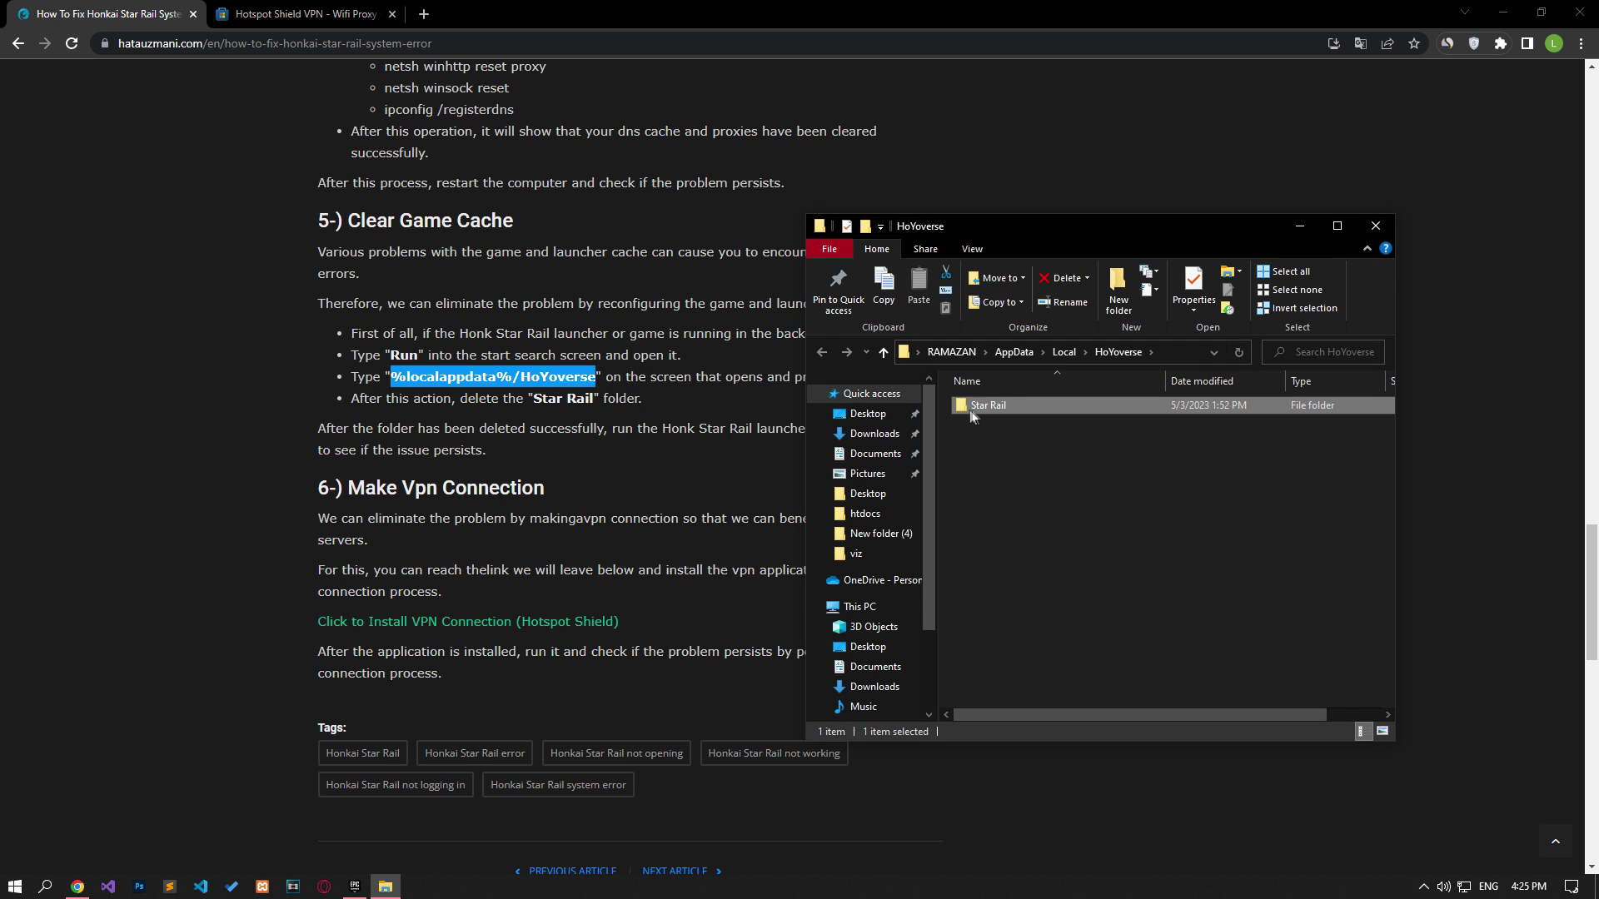
right_click(985, 409)
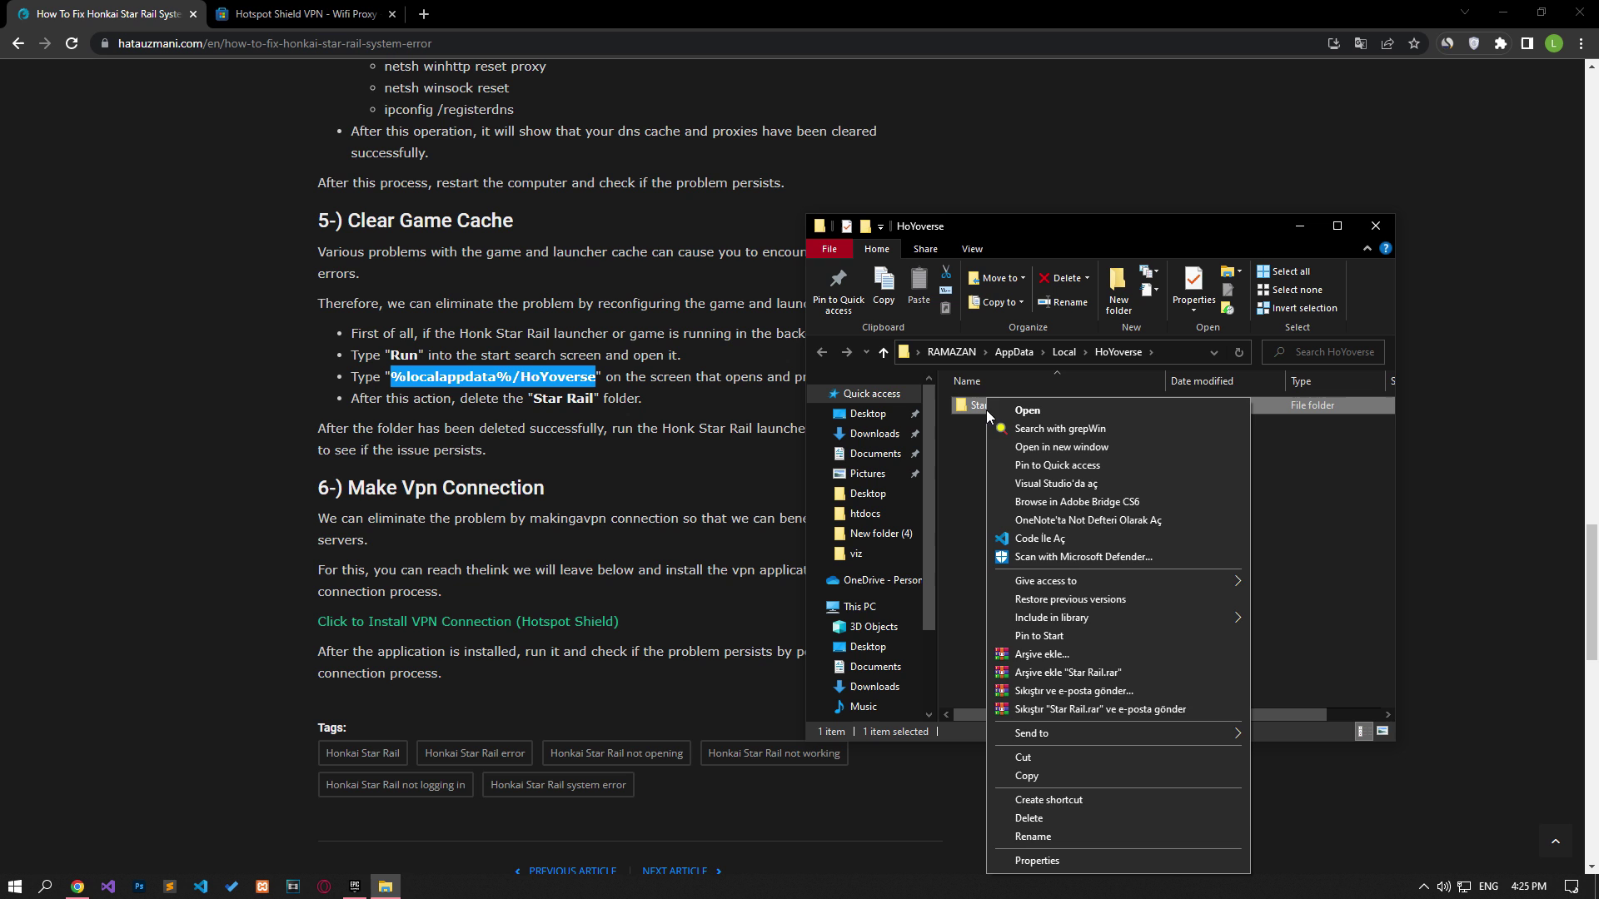
left_click(1032, 819)
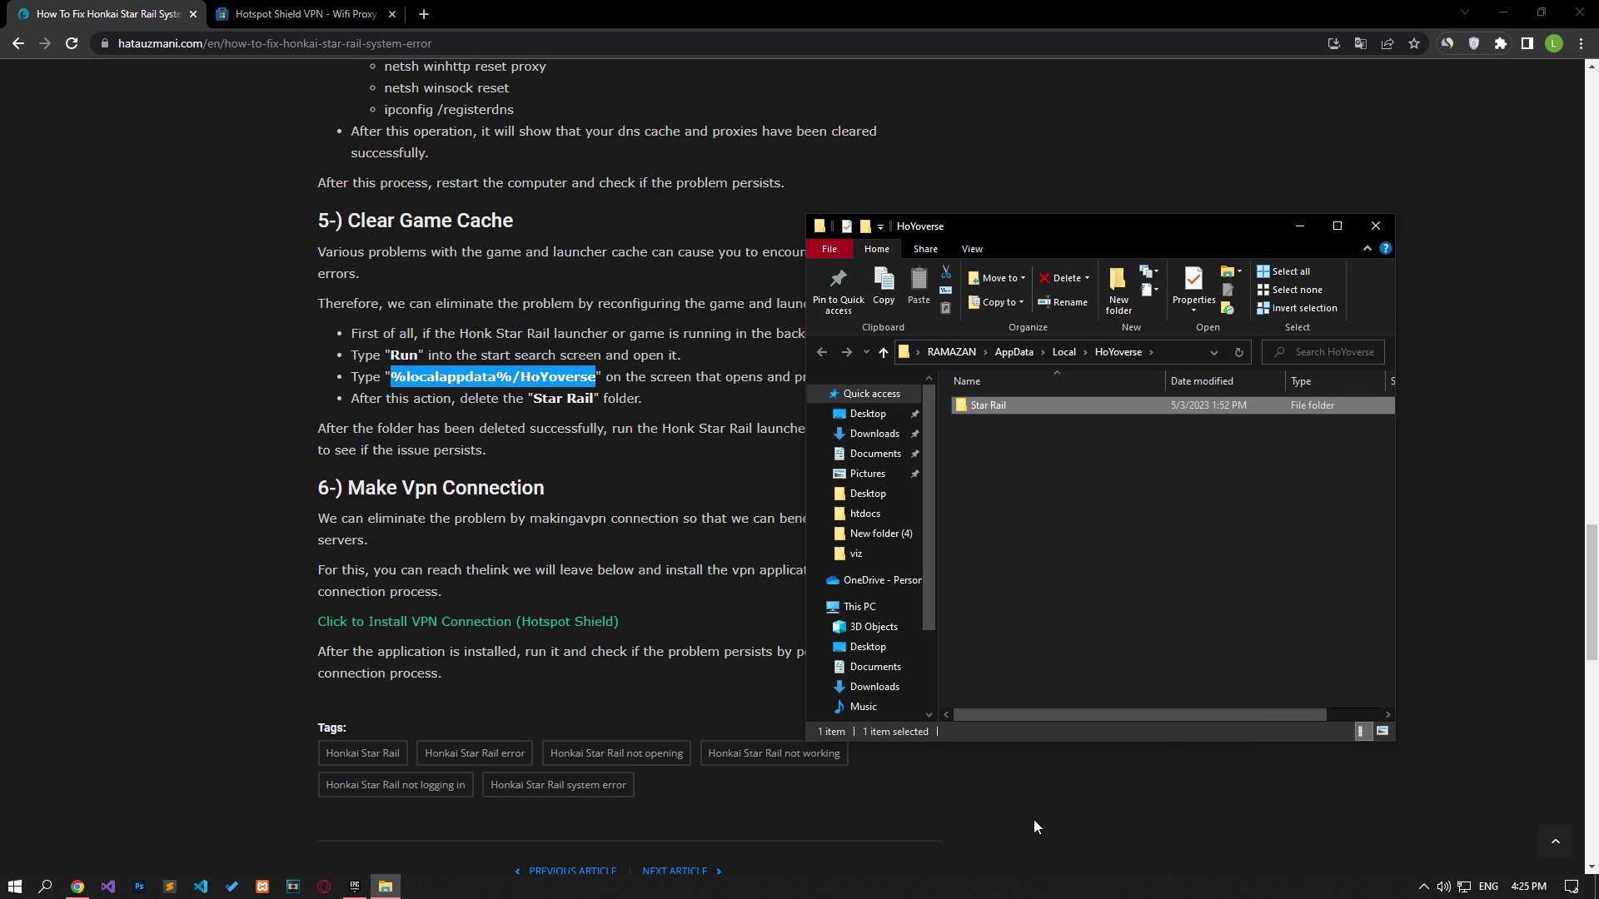
left_click(1375, 226)
left_click(356, 887)
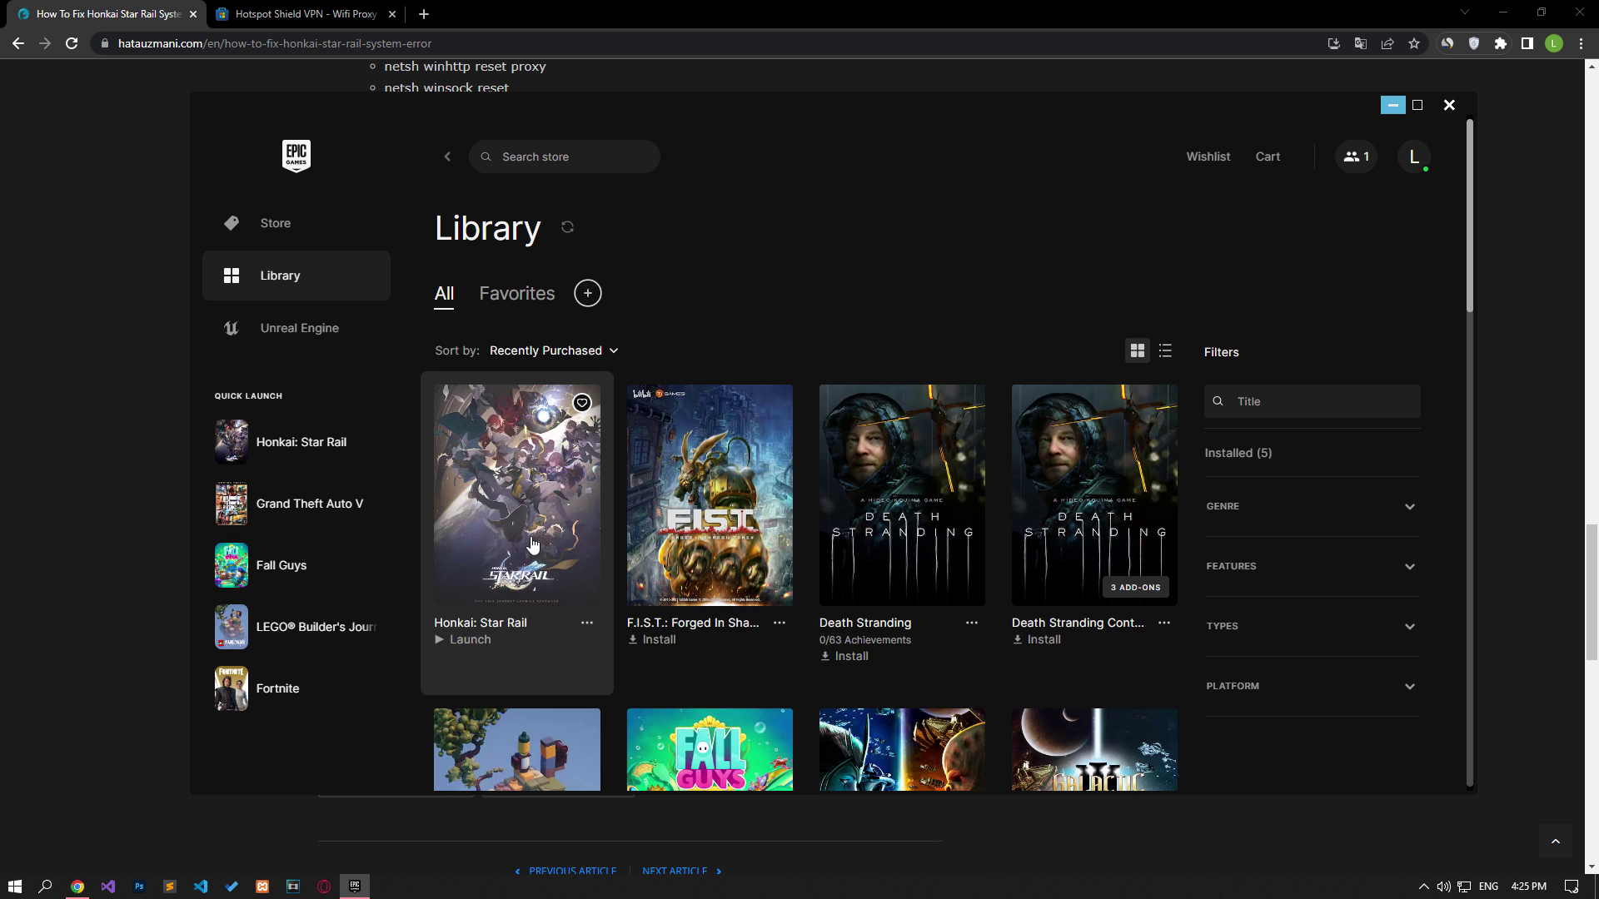
Step: Open the Manage panel for Honkai: Star Rail from the Epic Games Launcher library
left_click(64, 480)
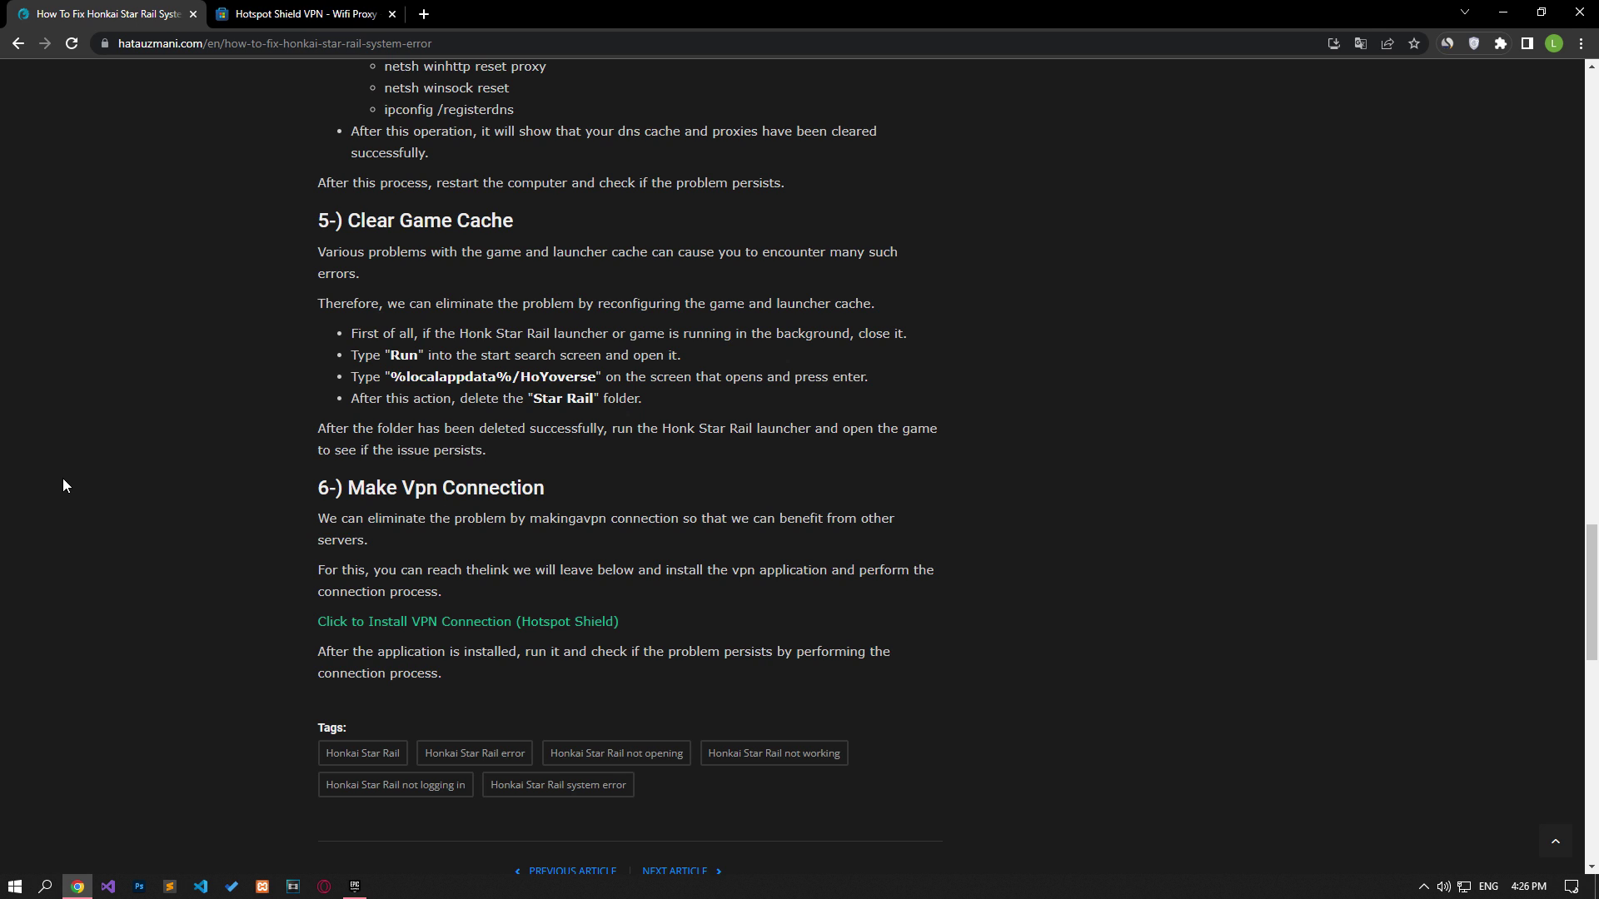
left_click(354, 886)
left_click(587, 627)
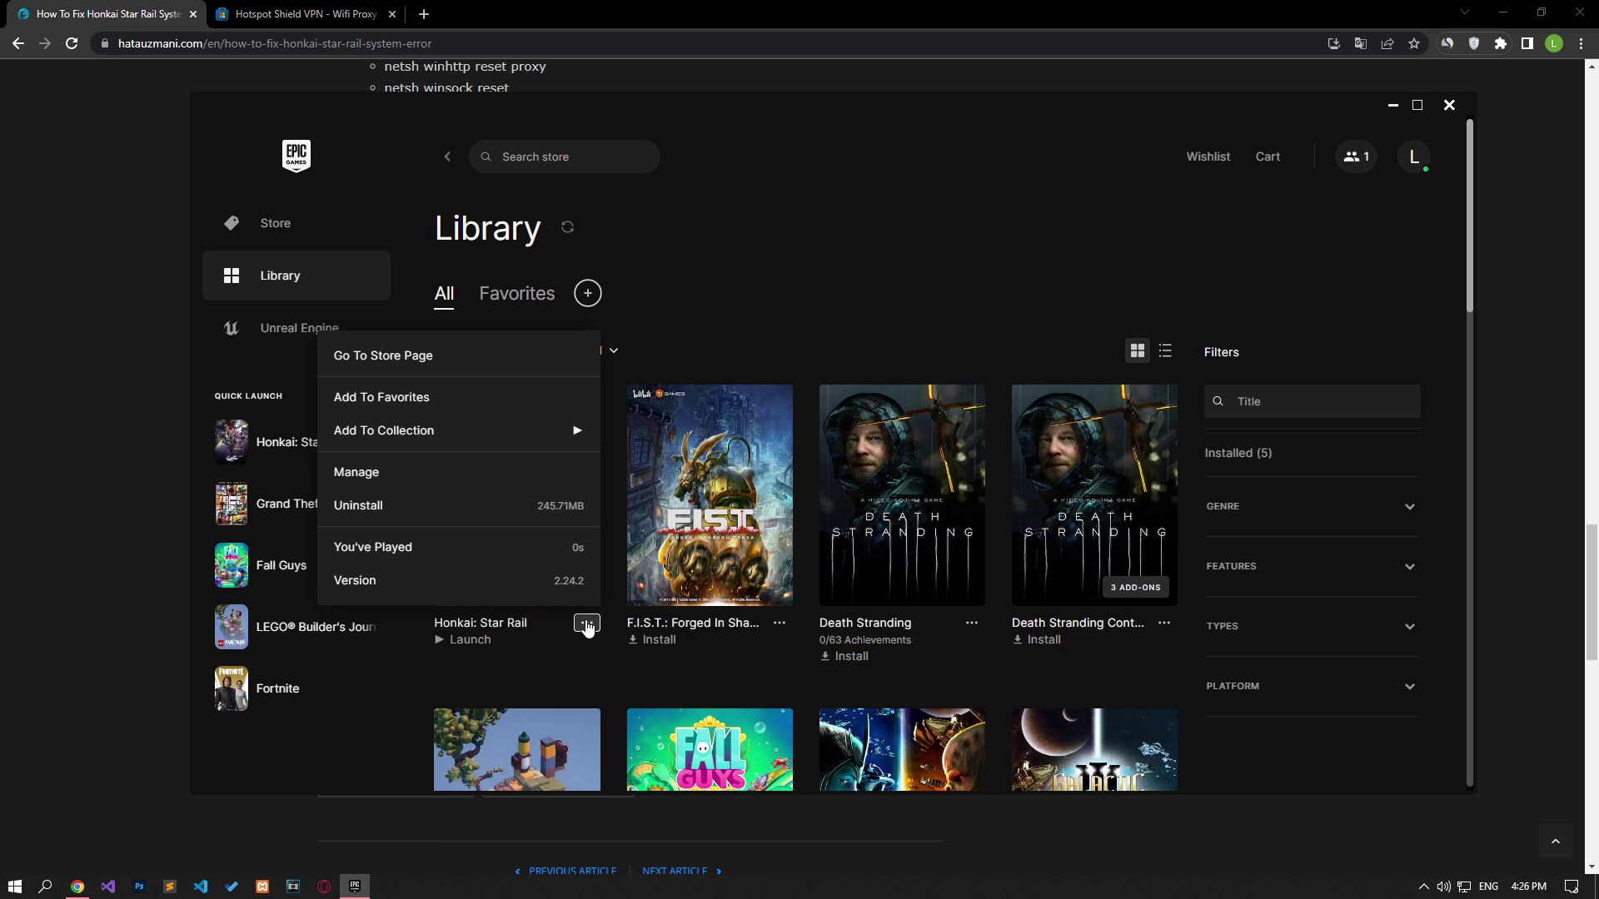
left_click(401, 485)
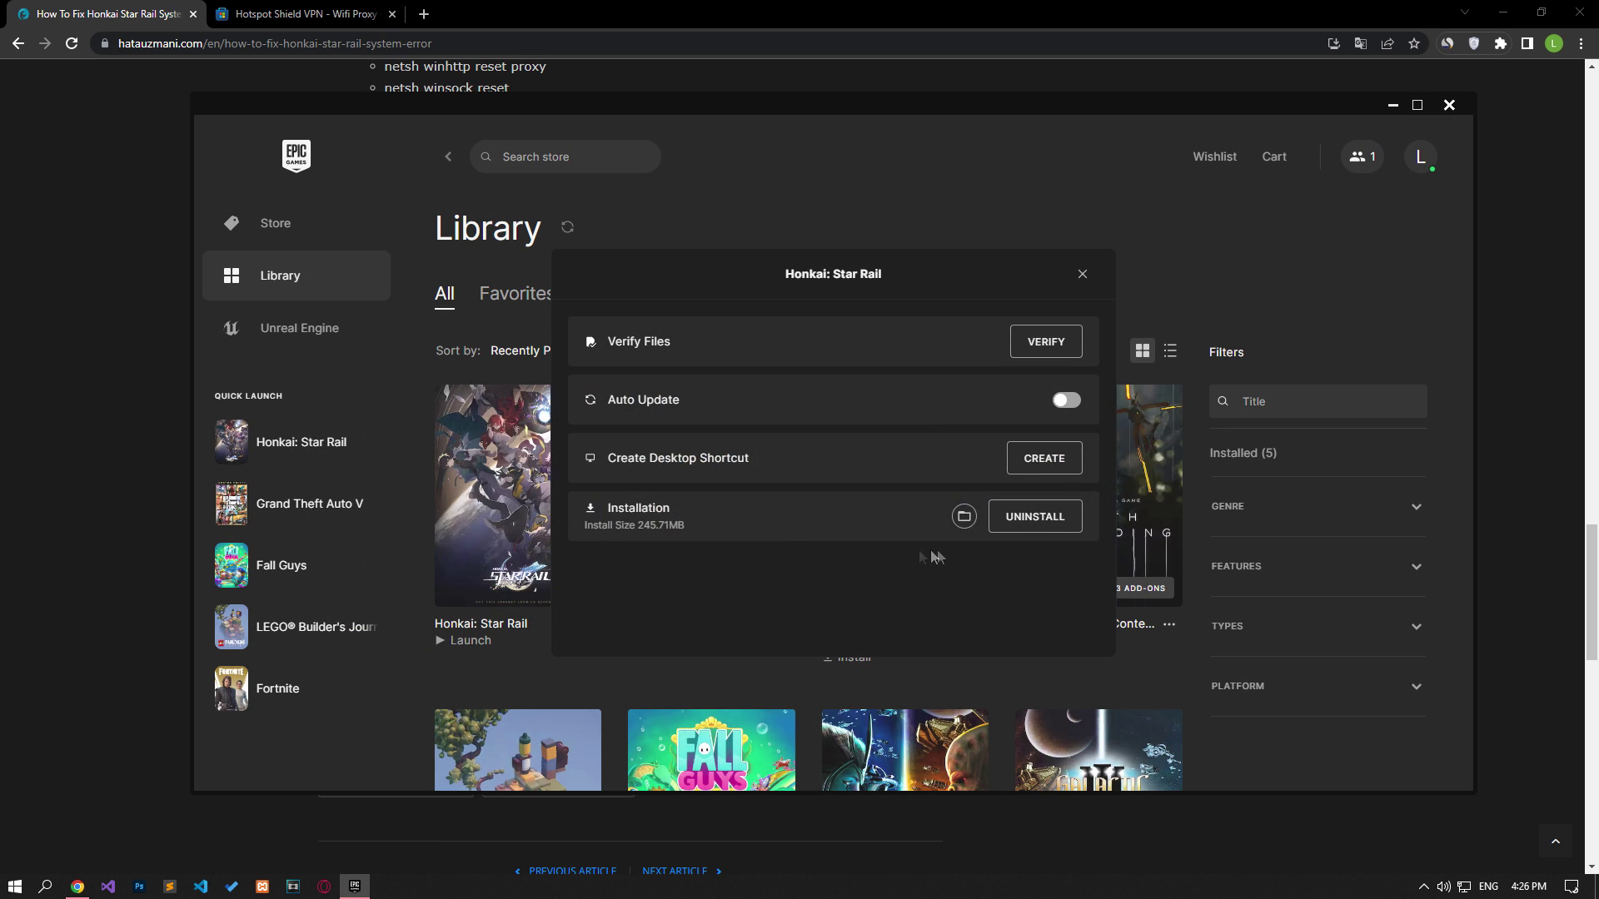
Step: Set StarRail.exe in the Games folder to always run as administrator through its Compatibility properties
left_click(964, 517)
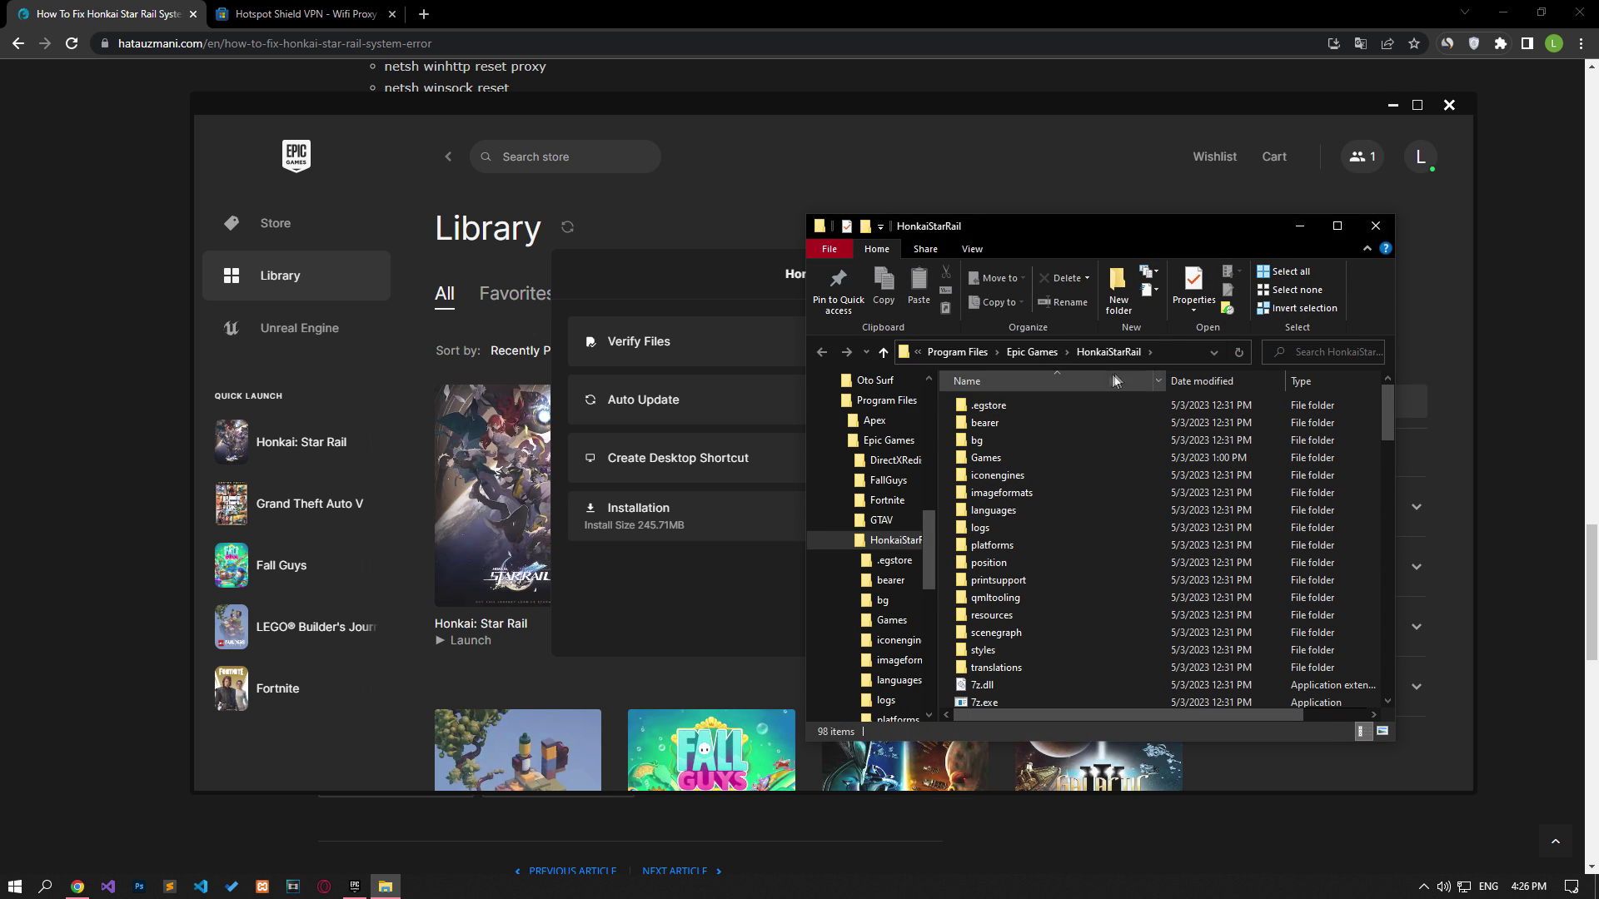
left_click(989, 460)
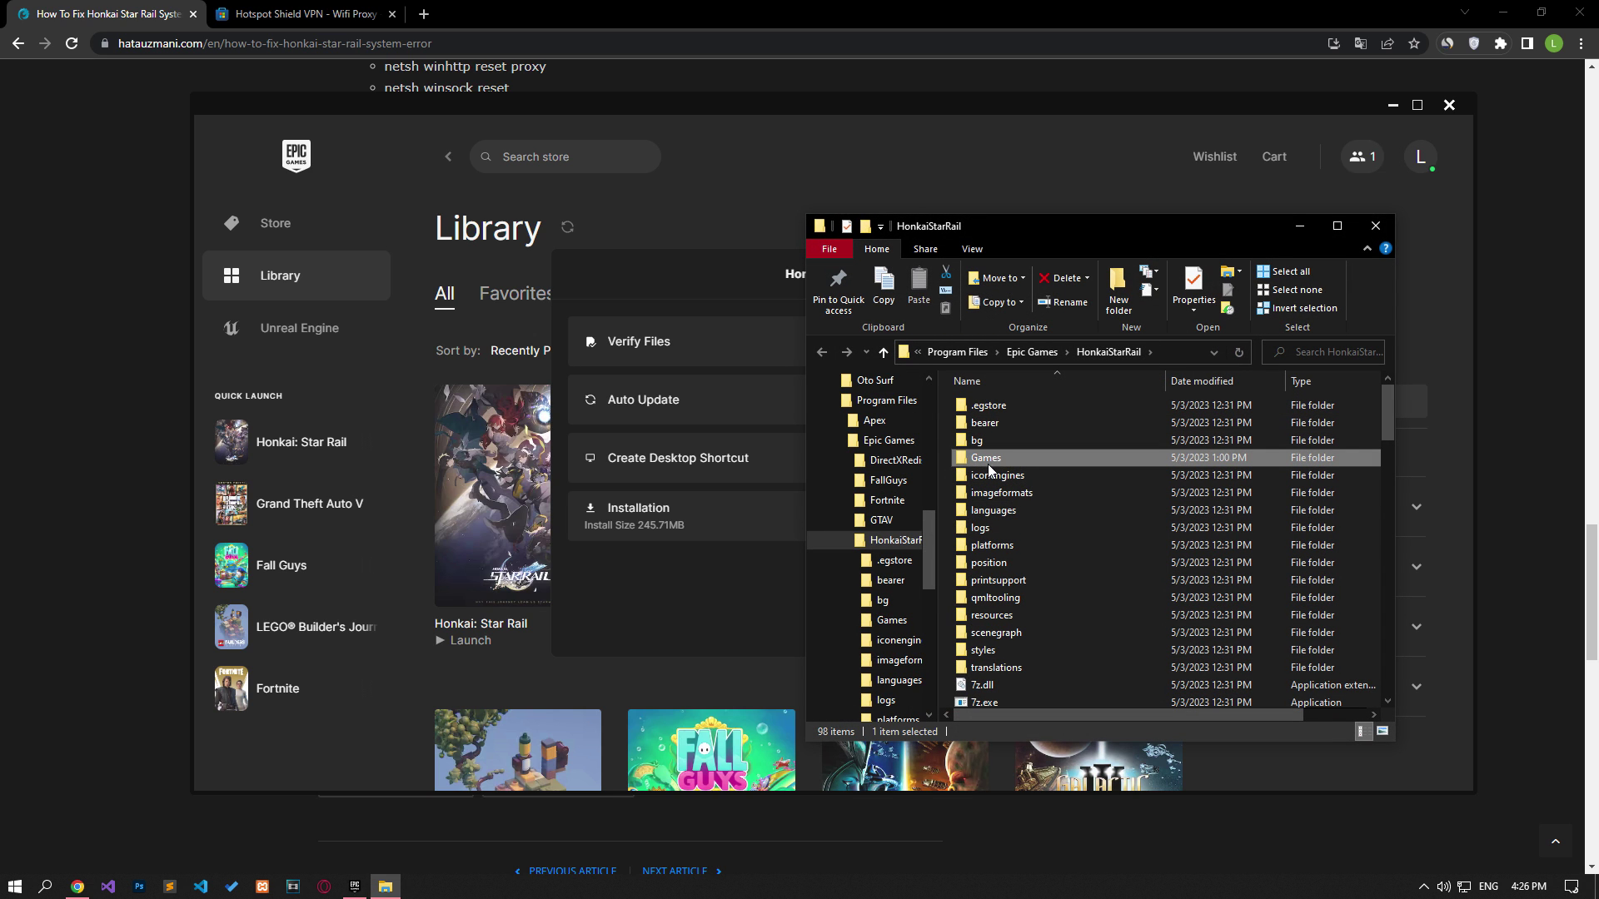
double_click(986, 465)
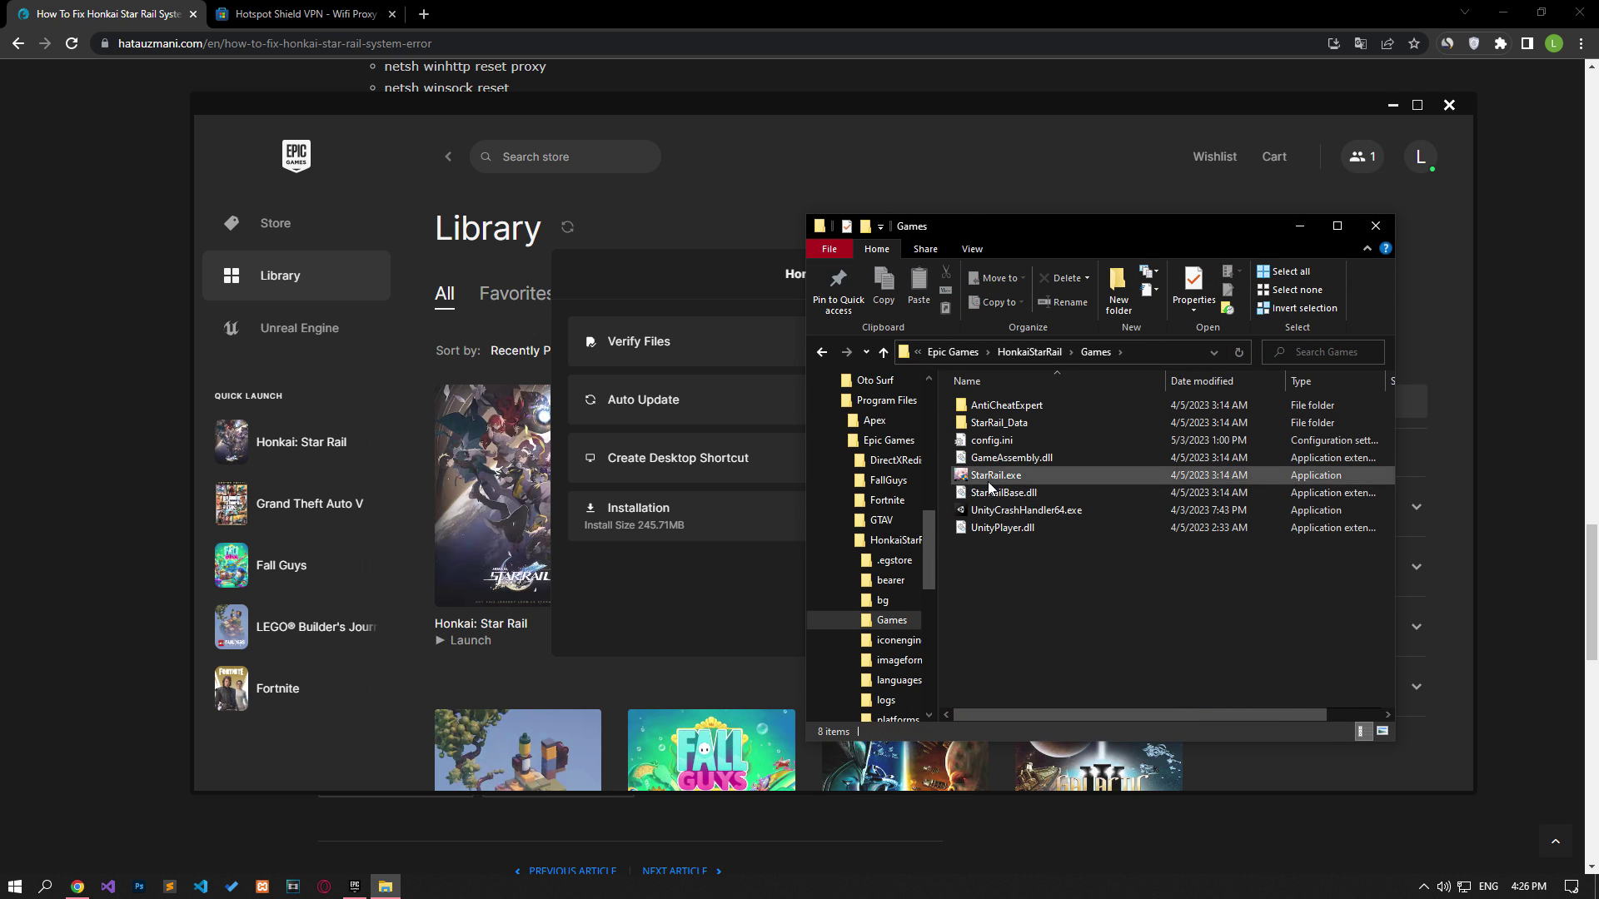
left_click(995, 480)
right_click(999, 479)
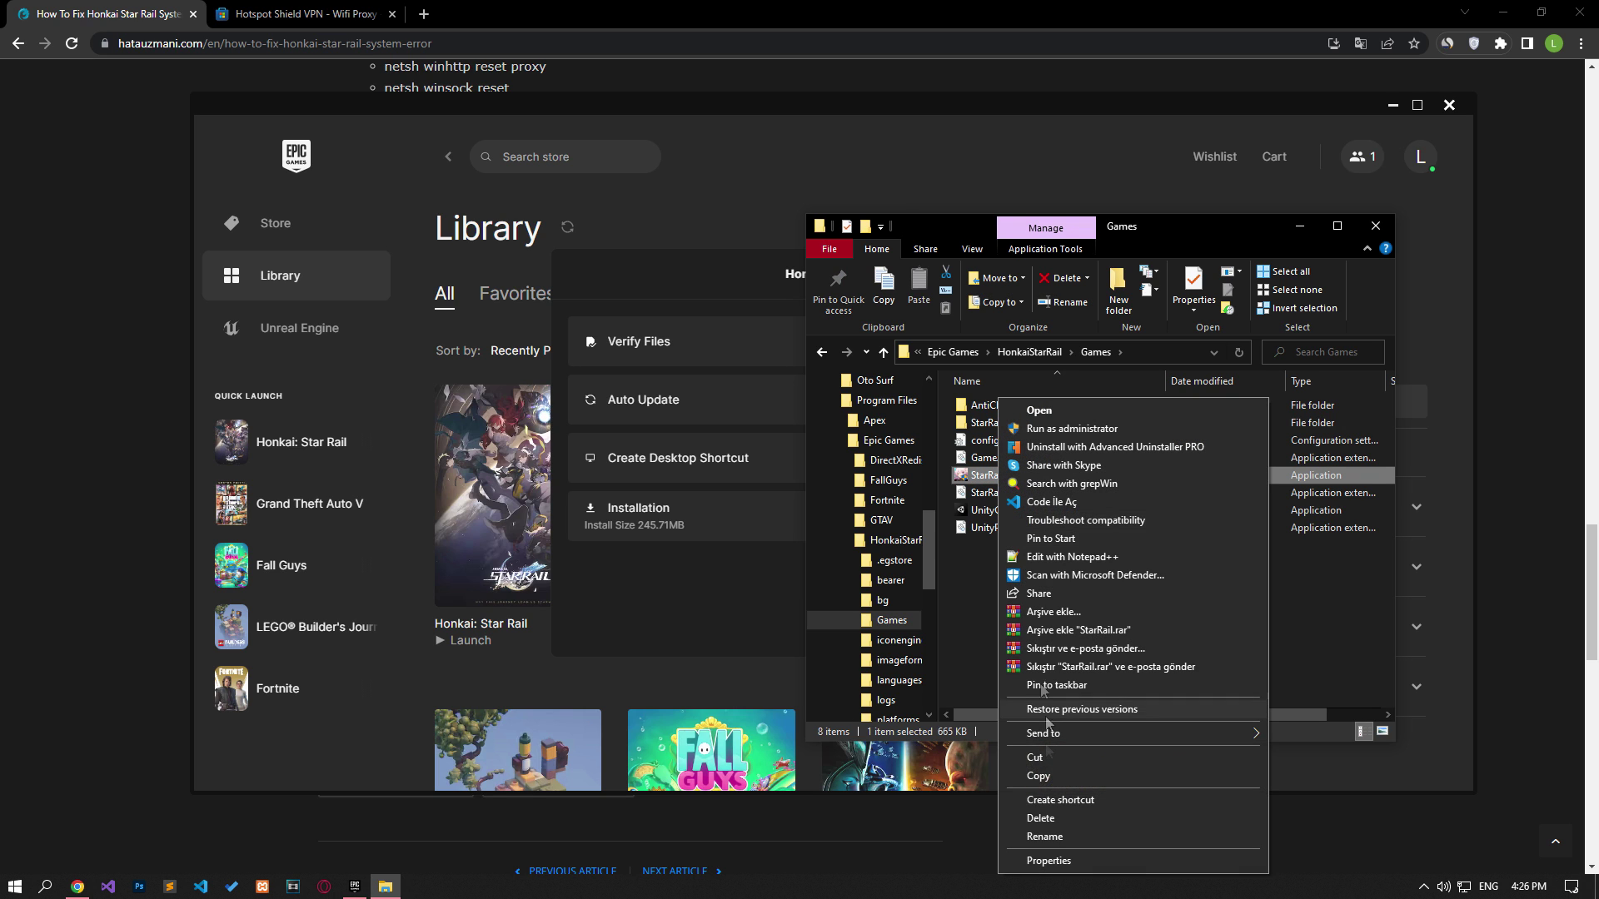
left_click(1045, 861)
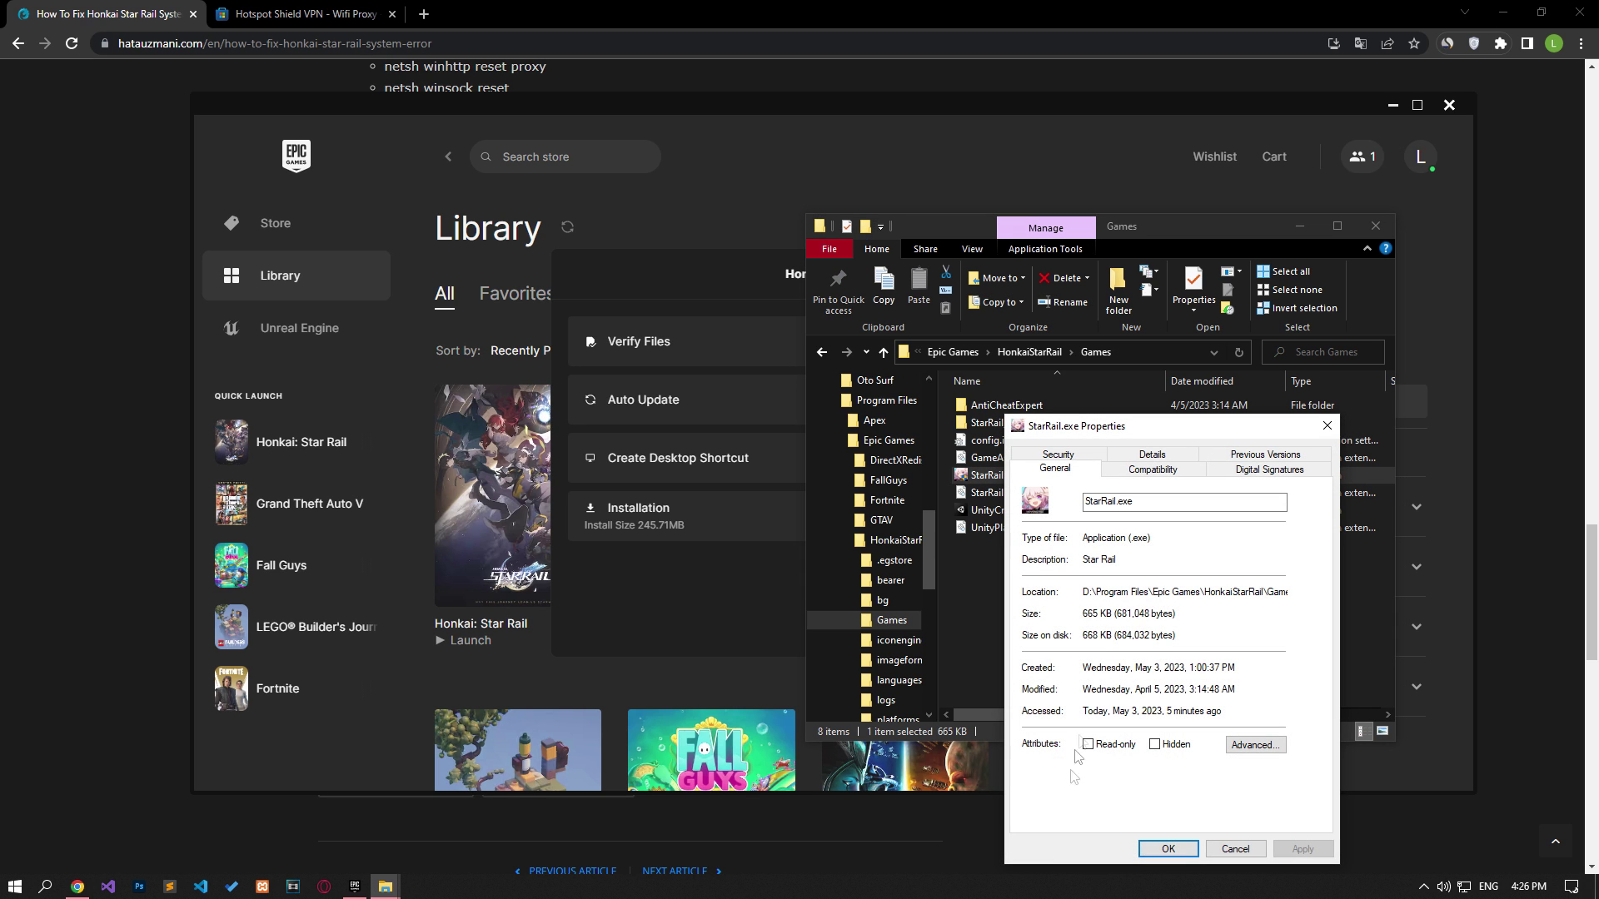
left_click(1183, 471)
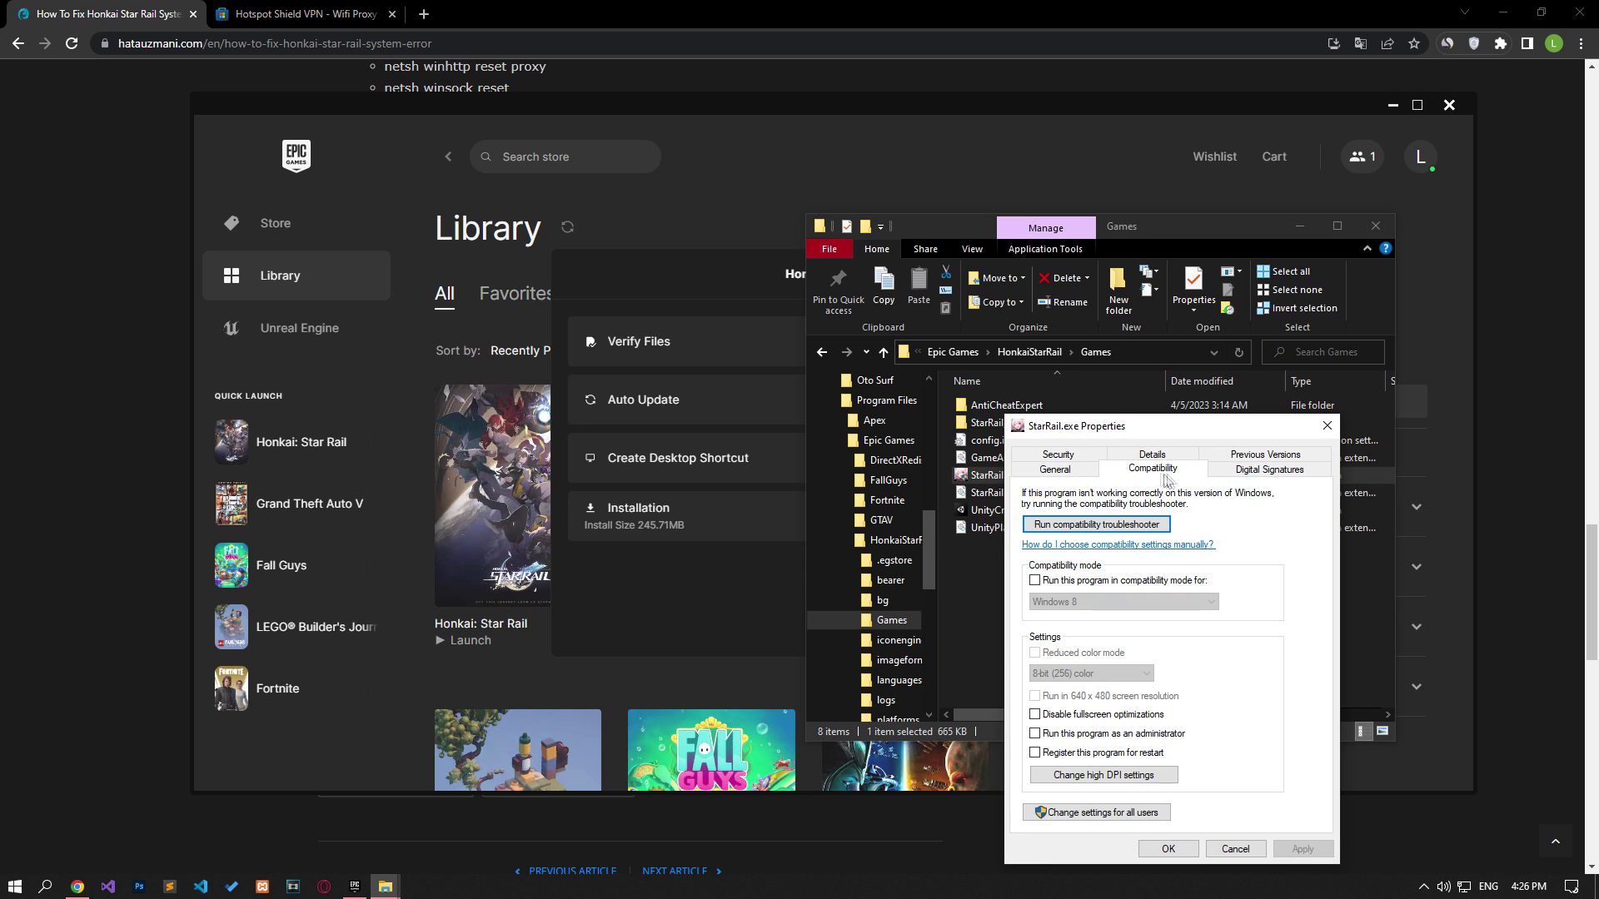
left_click(1067, 736)
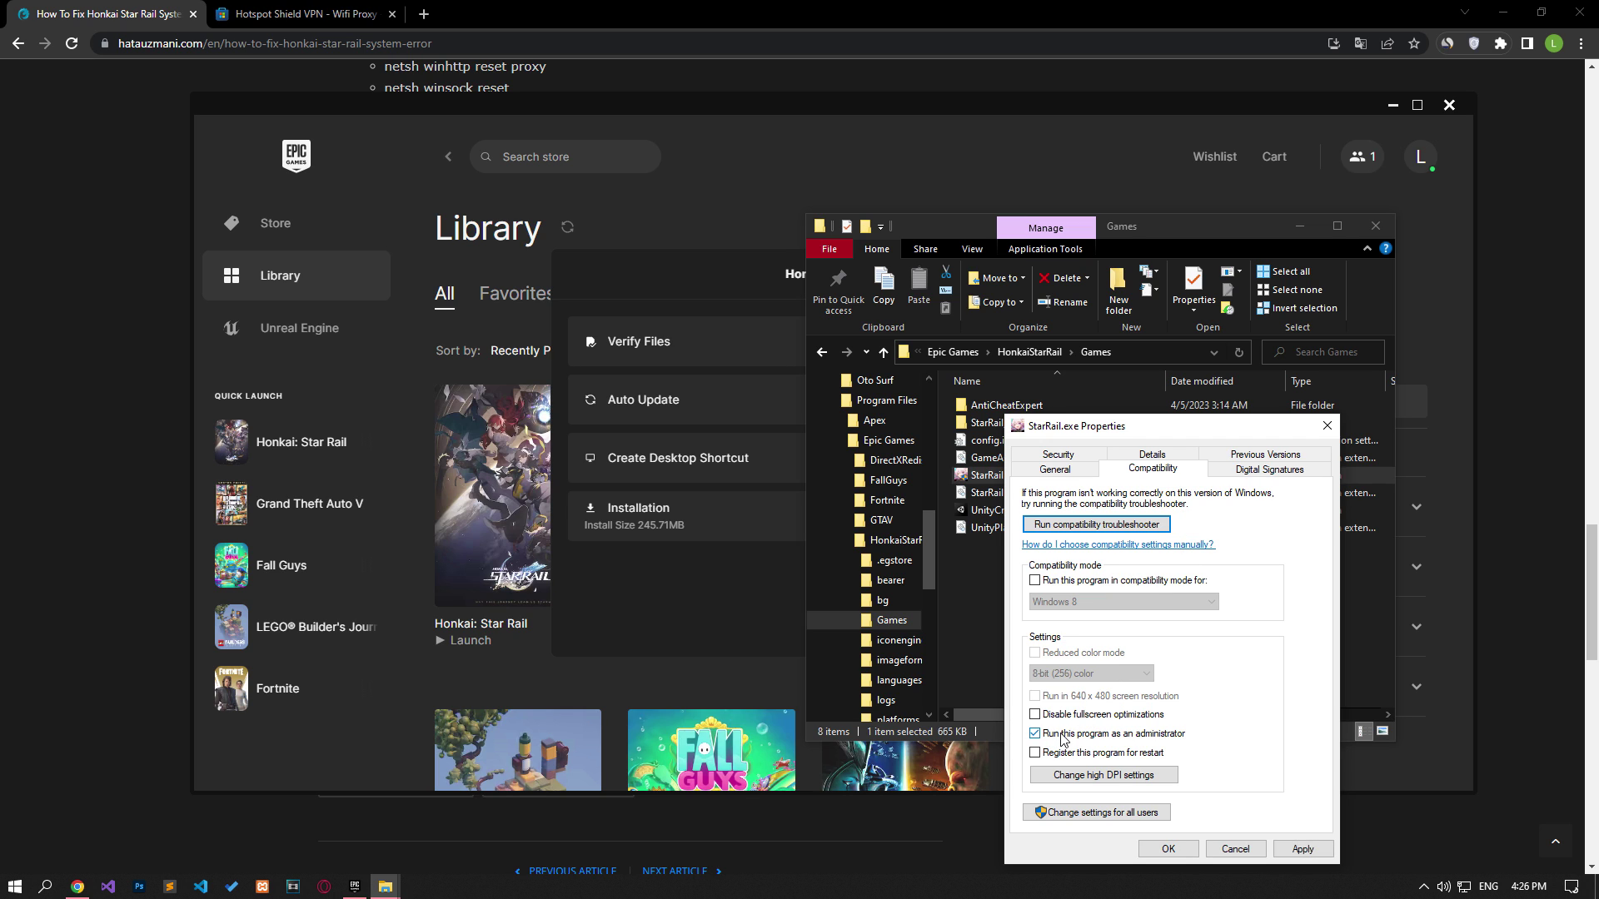
left_click(1305, 848)
left_click(1168, 848)
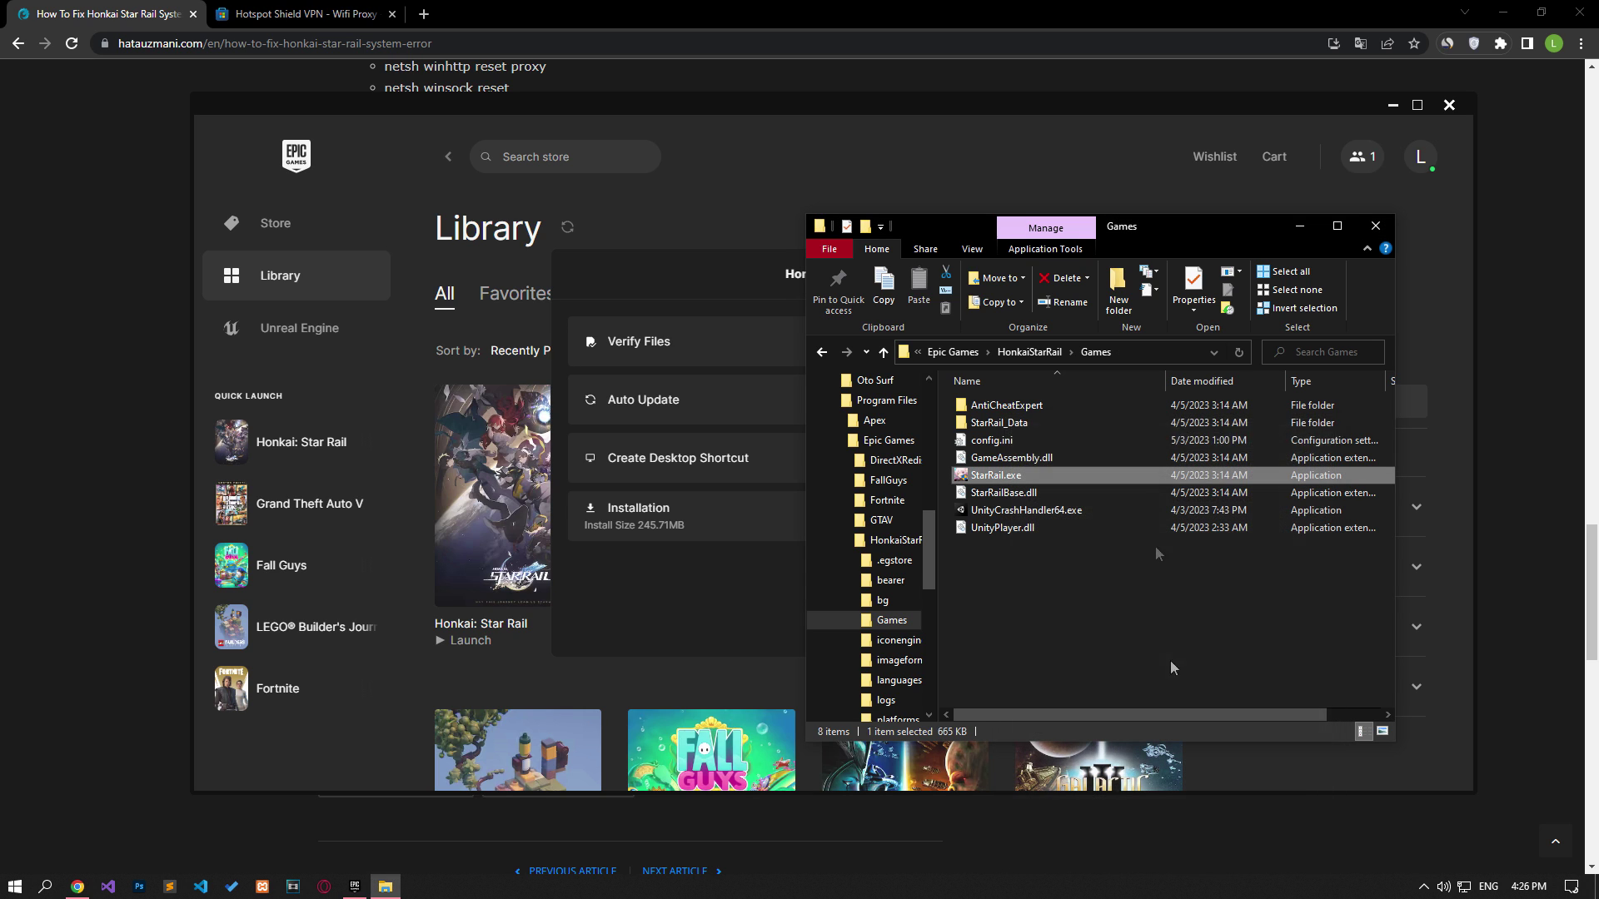
left_click(1066, 353)
Step: Set launcher.exe to run as administrator in its Compatibility properties
left_click_drag(1387, 439, 1388, 595)
left_click(976, 523)
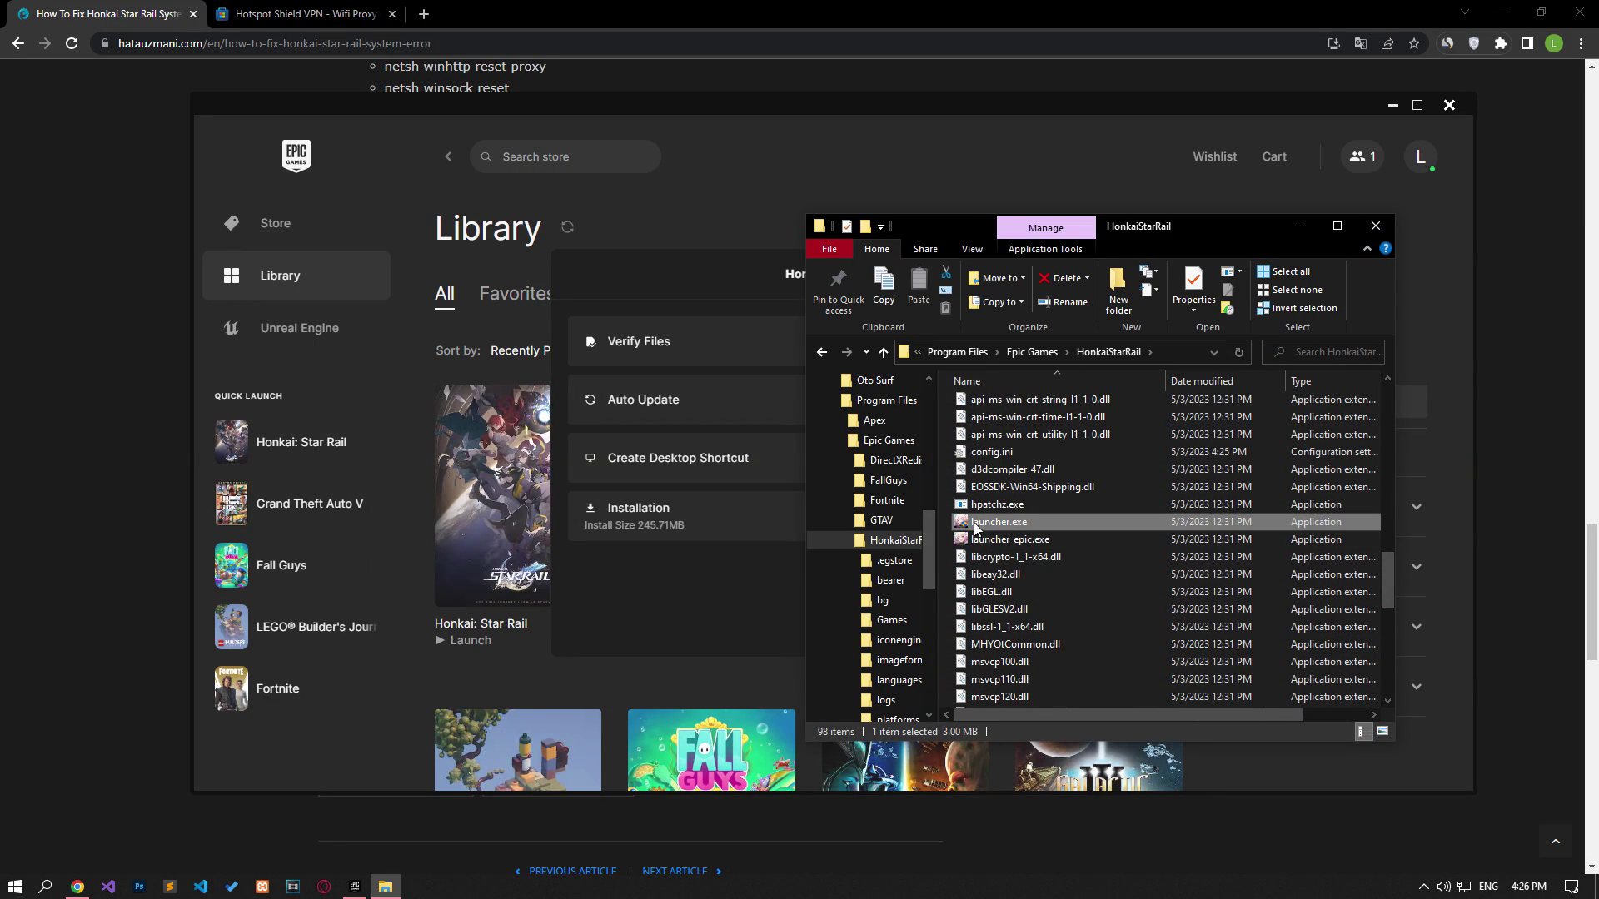
right_click(999, 527)
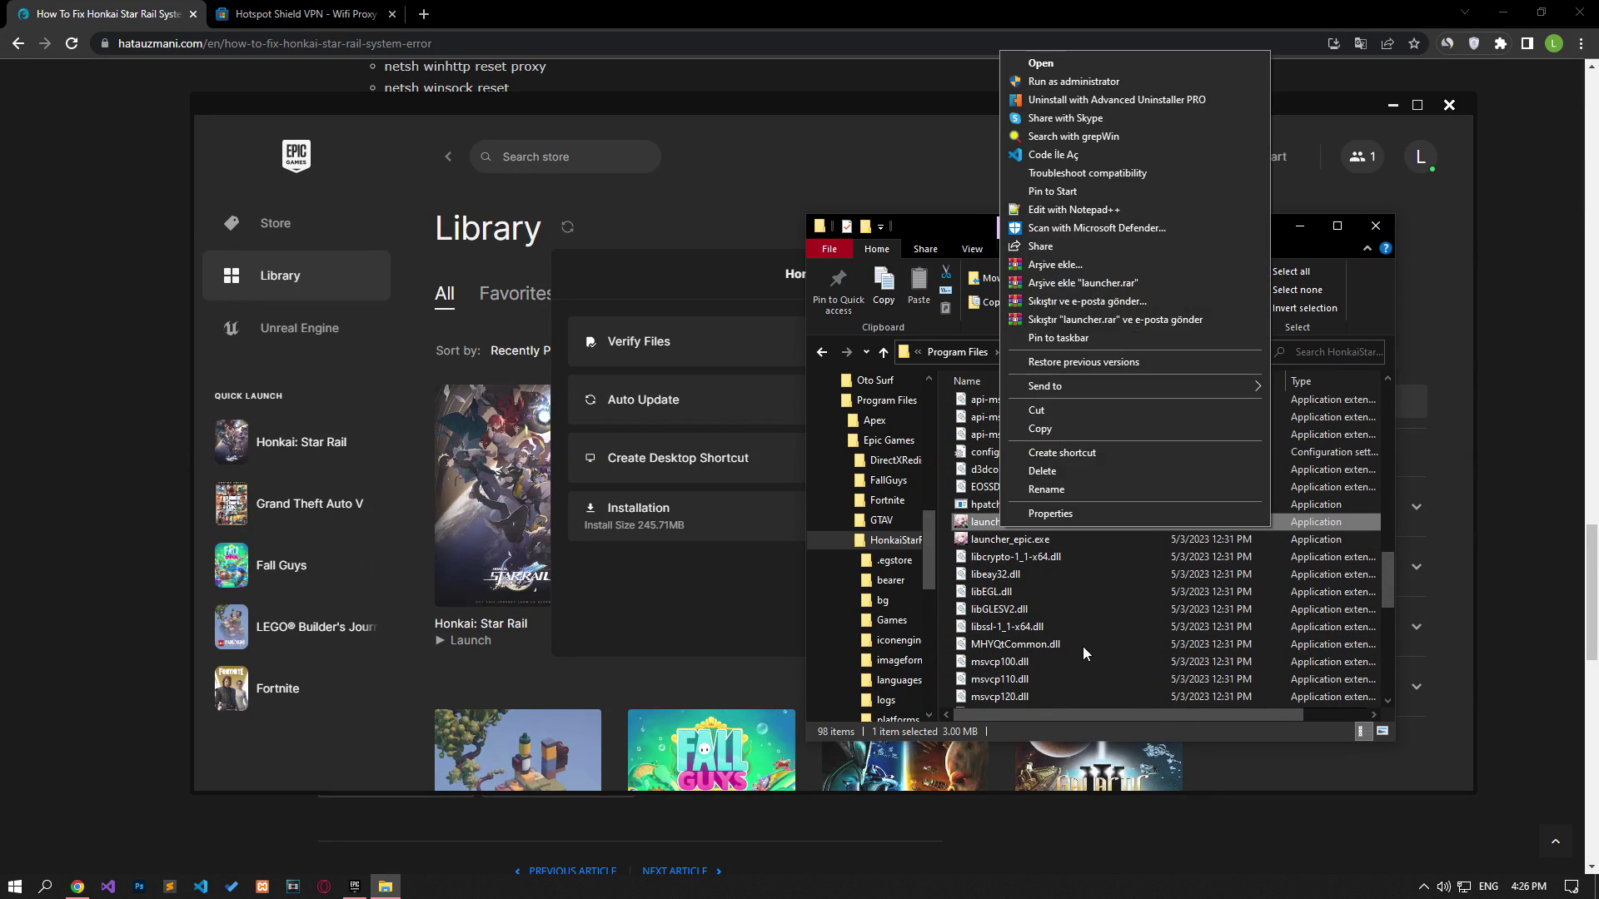
left_click(1042, 514)
left_click(1141, 473)
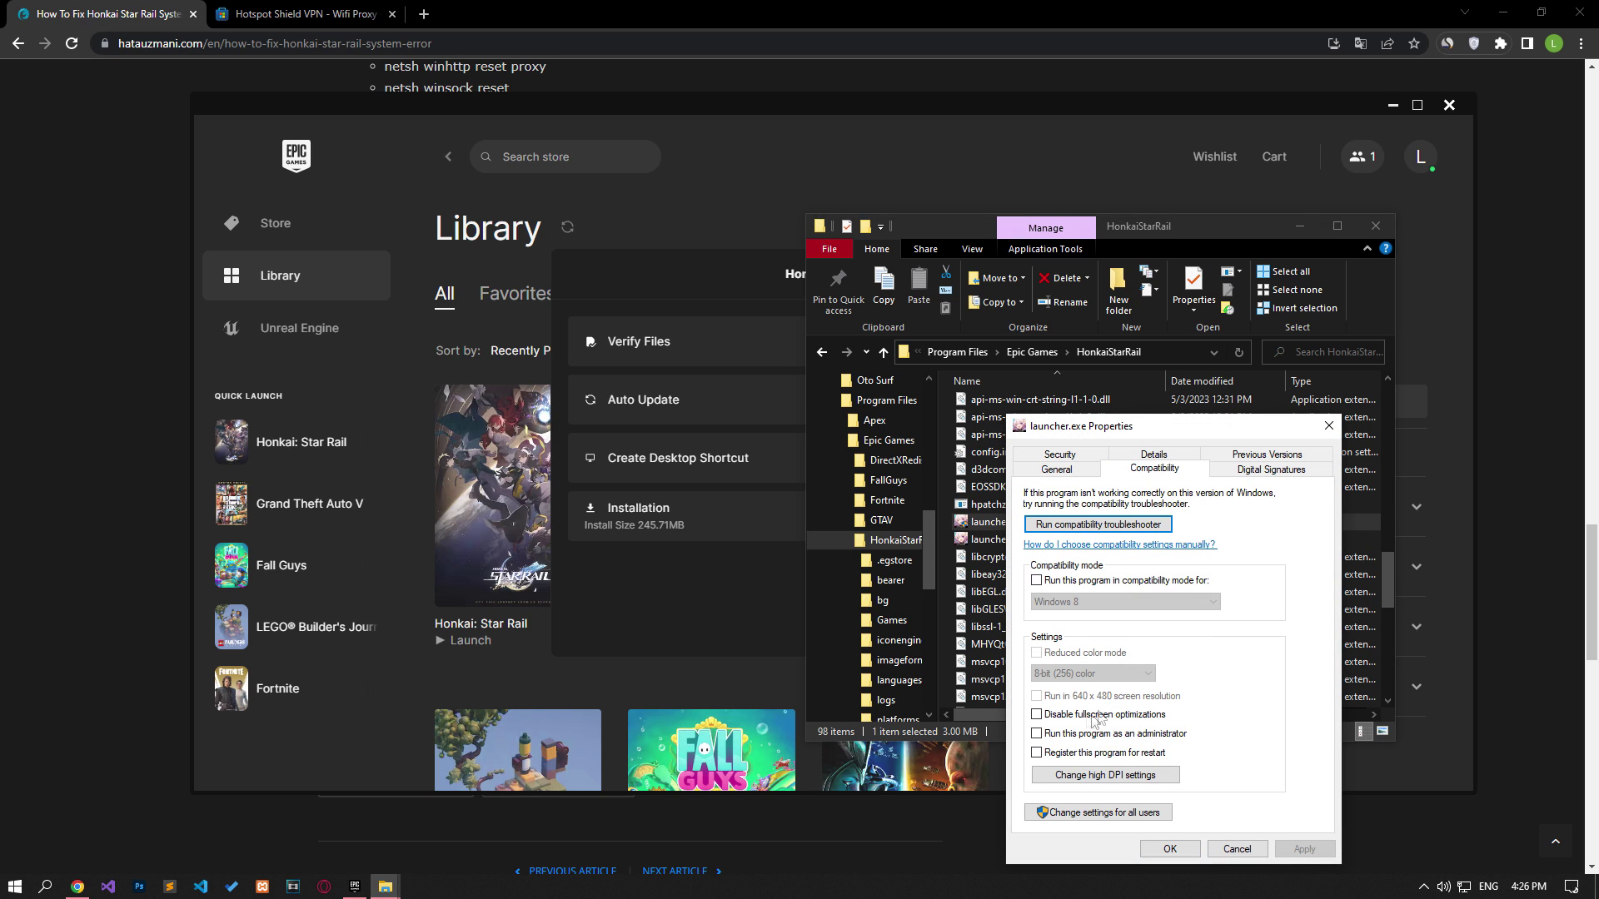
left_click(1303, 848)
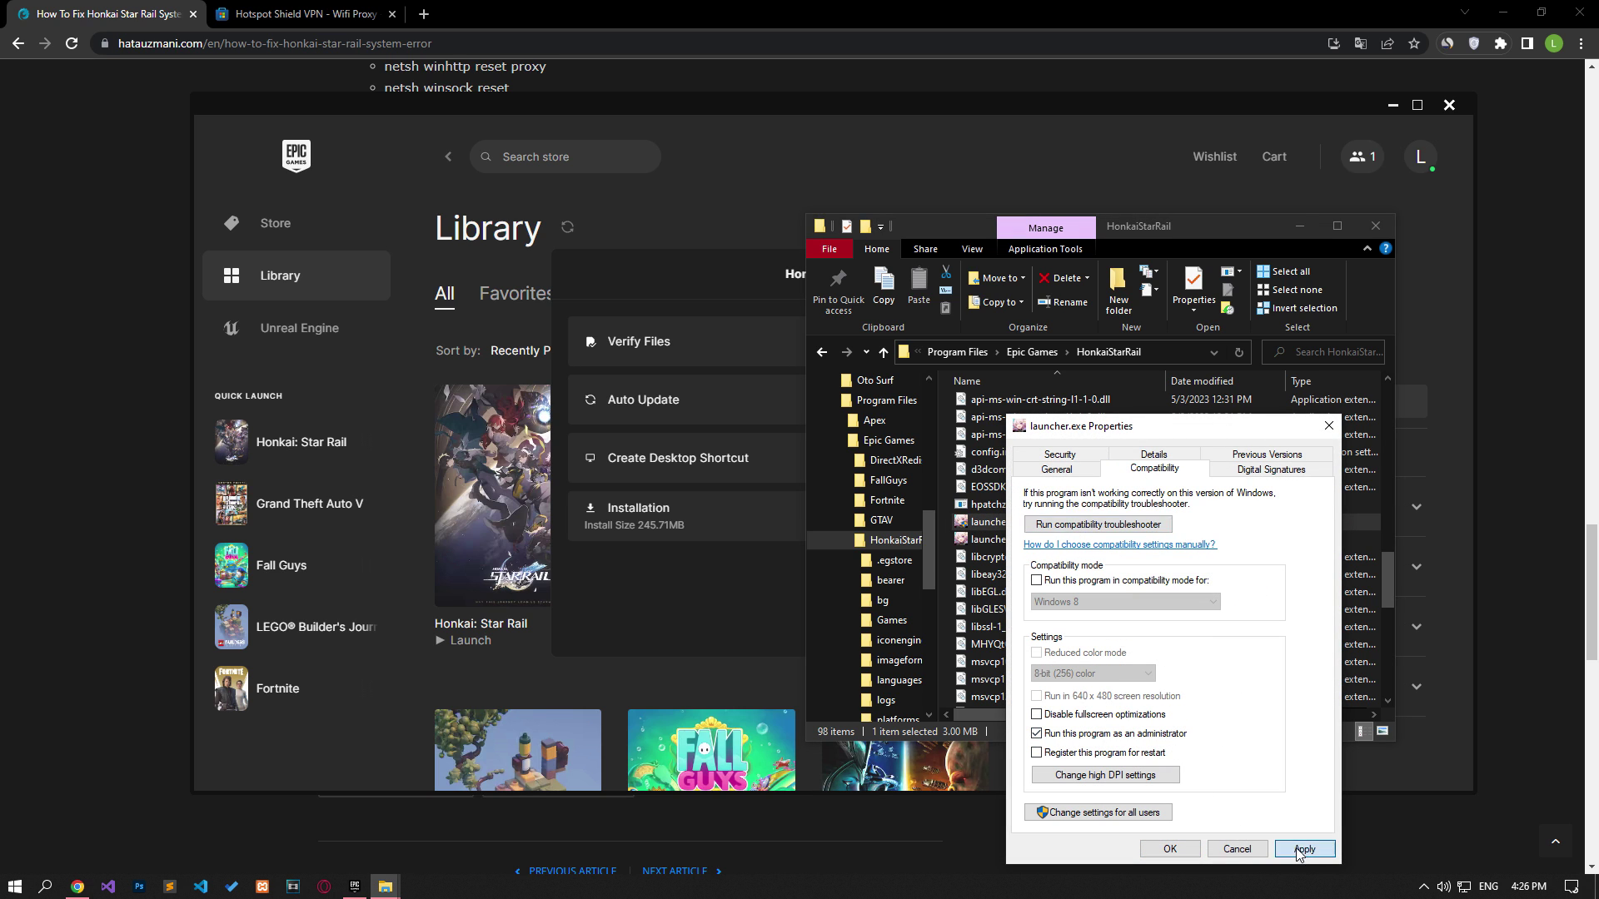
left_click(1170, 848)
Step: Set launcher_epic.exe to run as administrator in its Compatibility properties
right_click(1063, 547)
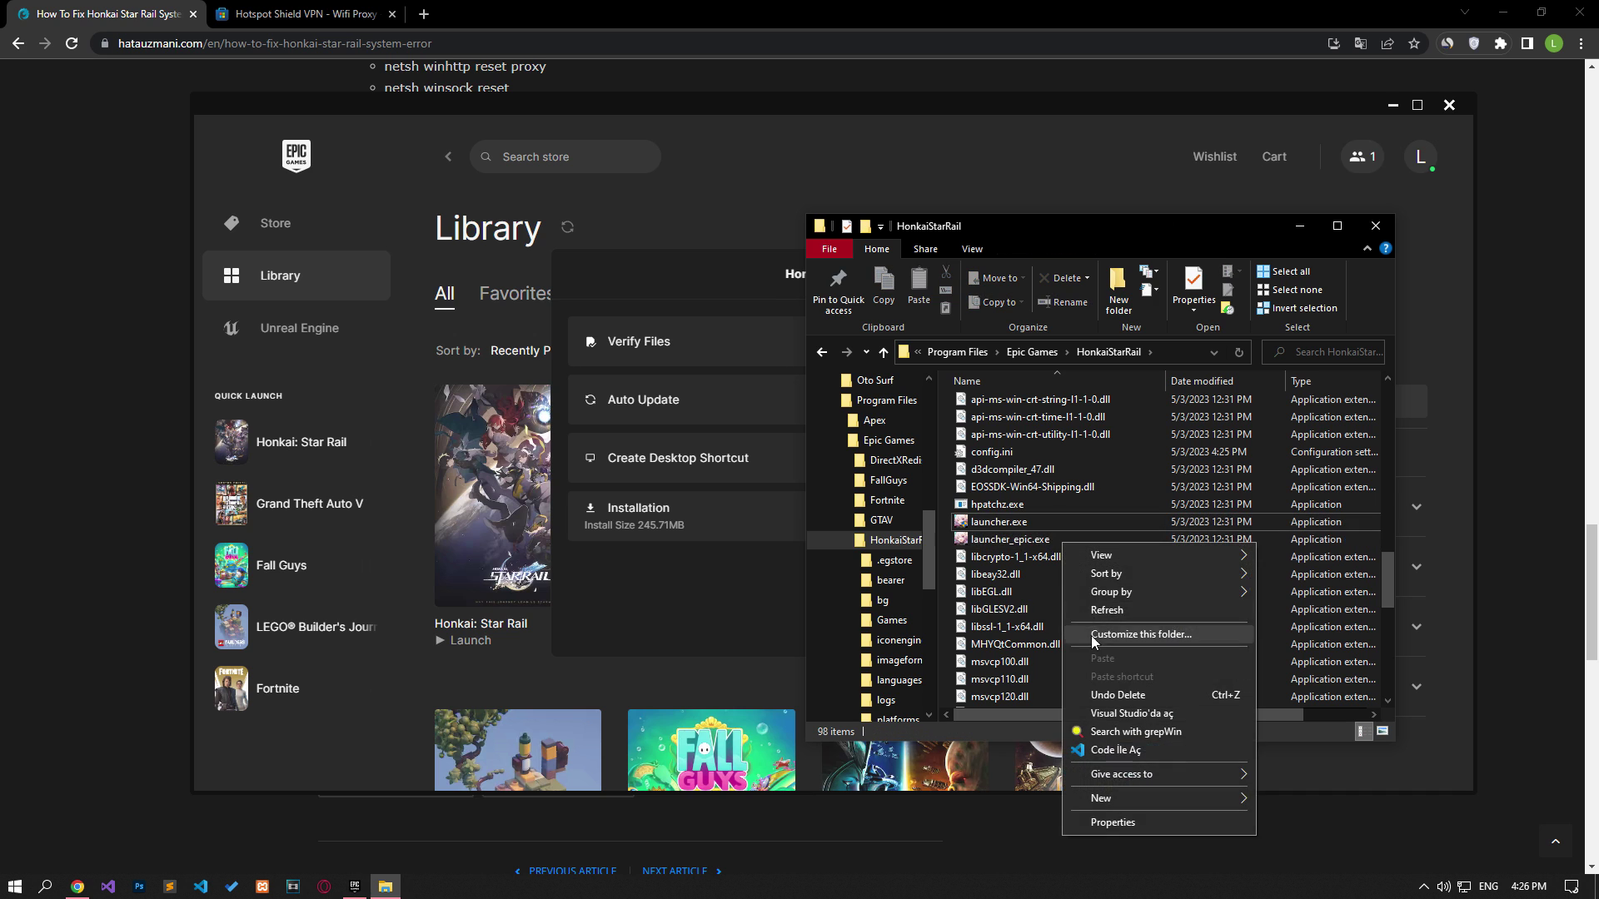
left_click(1041, 546)
right_click(1039, 540)
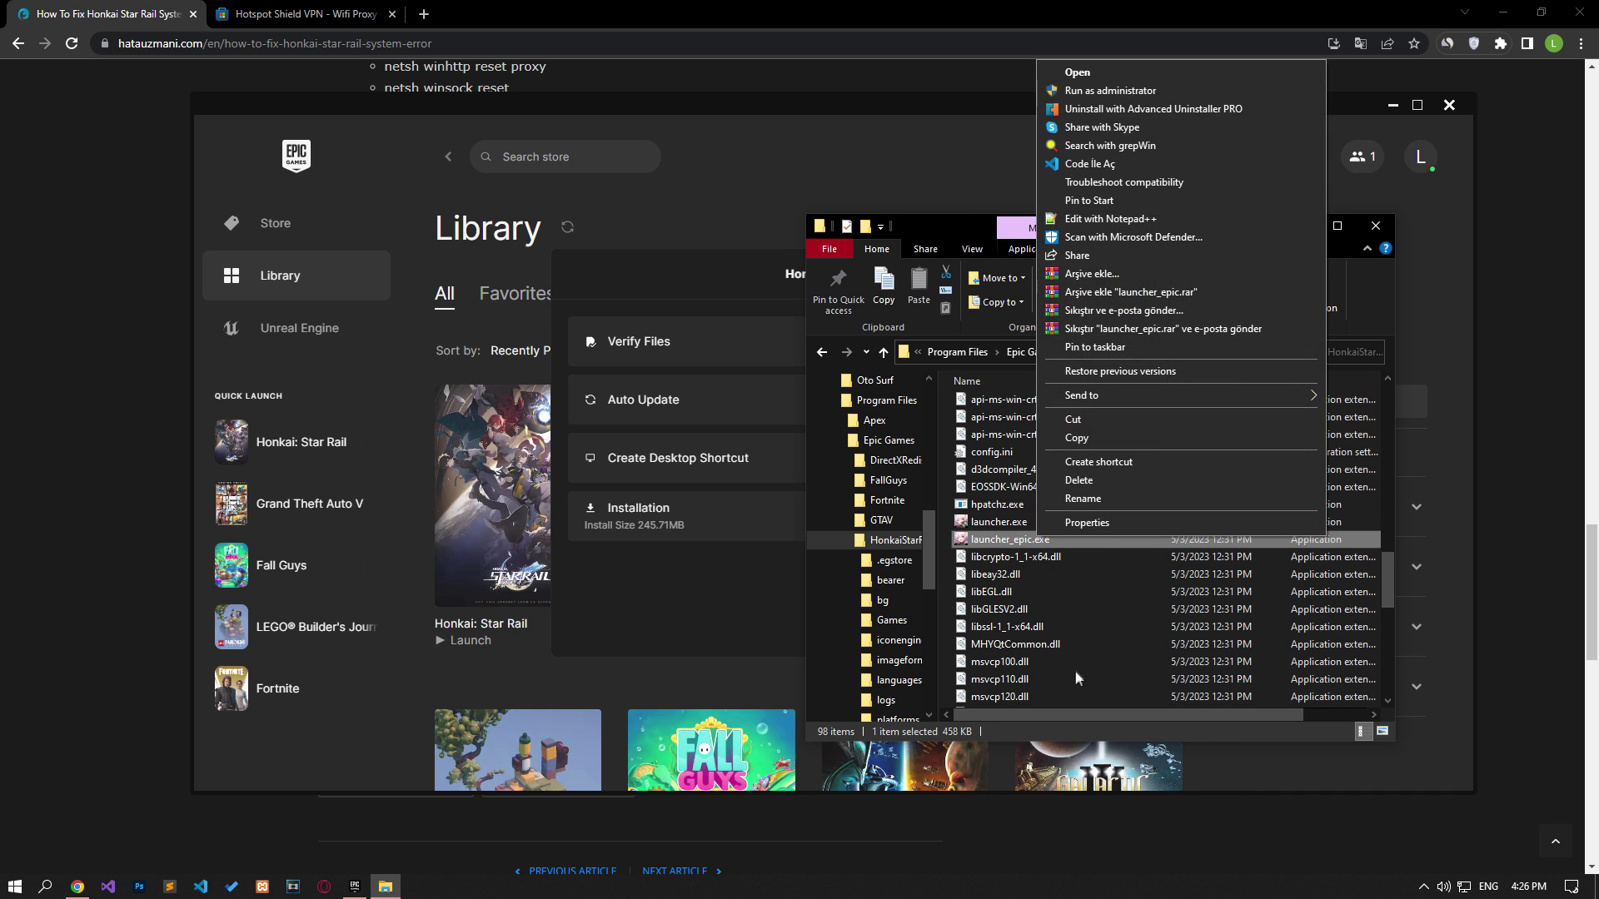
left_click(1082, 522)
left_click(1174, 469)
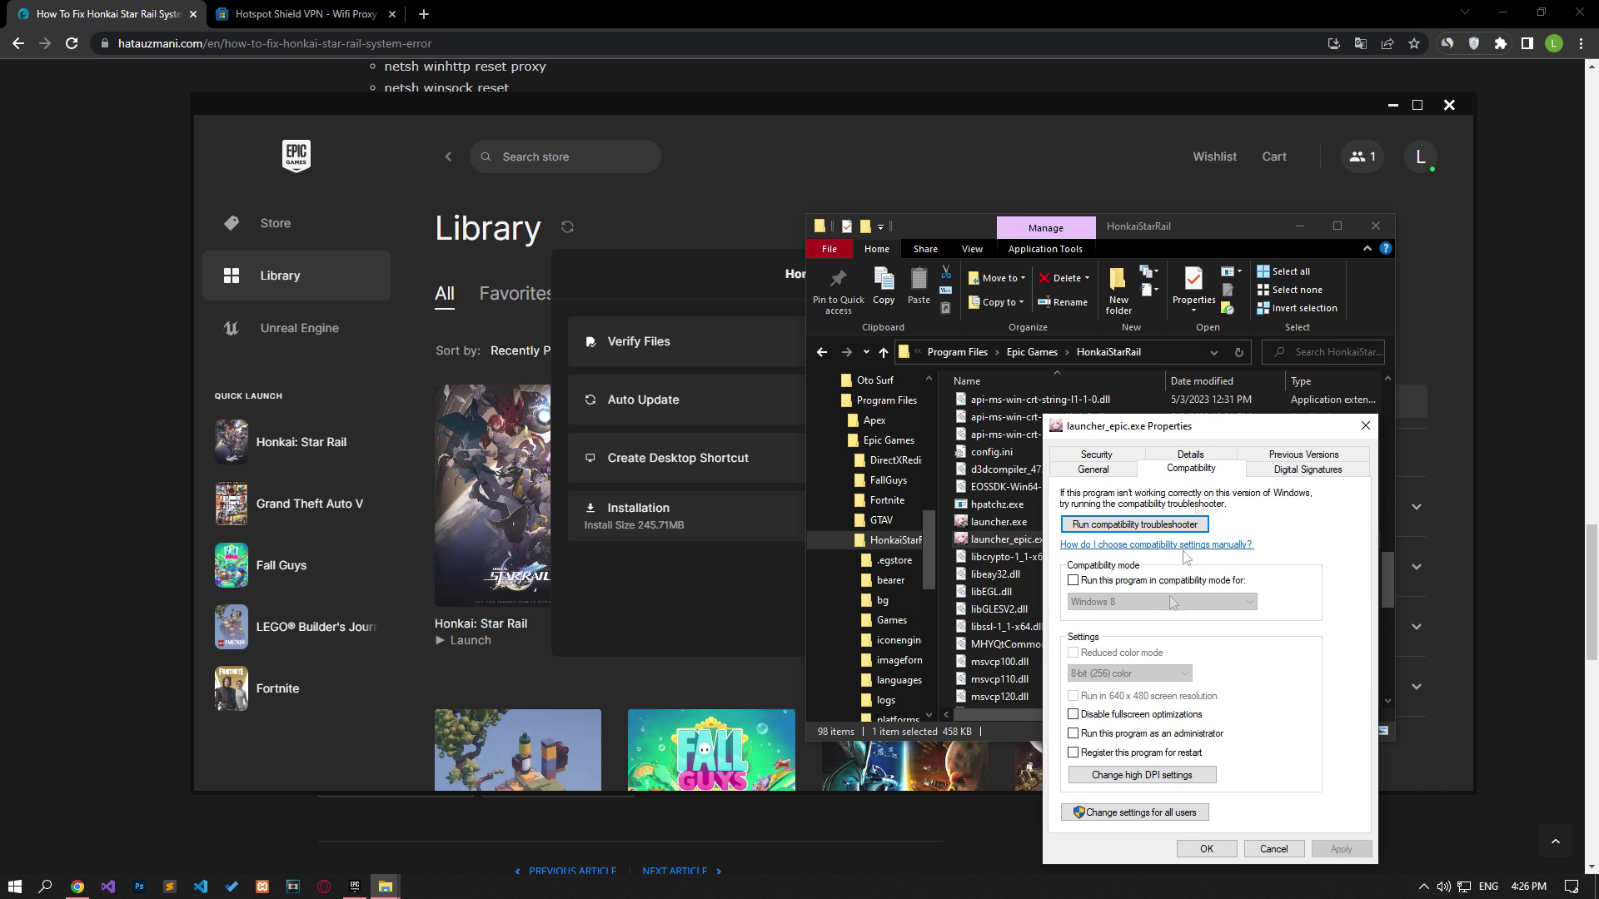
left_click(1138, 735)
left_click(1340, 848)
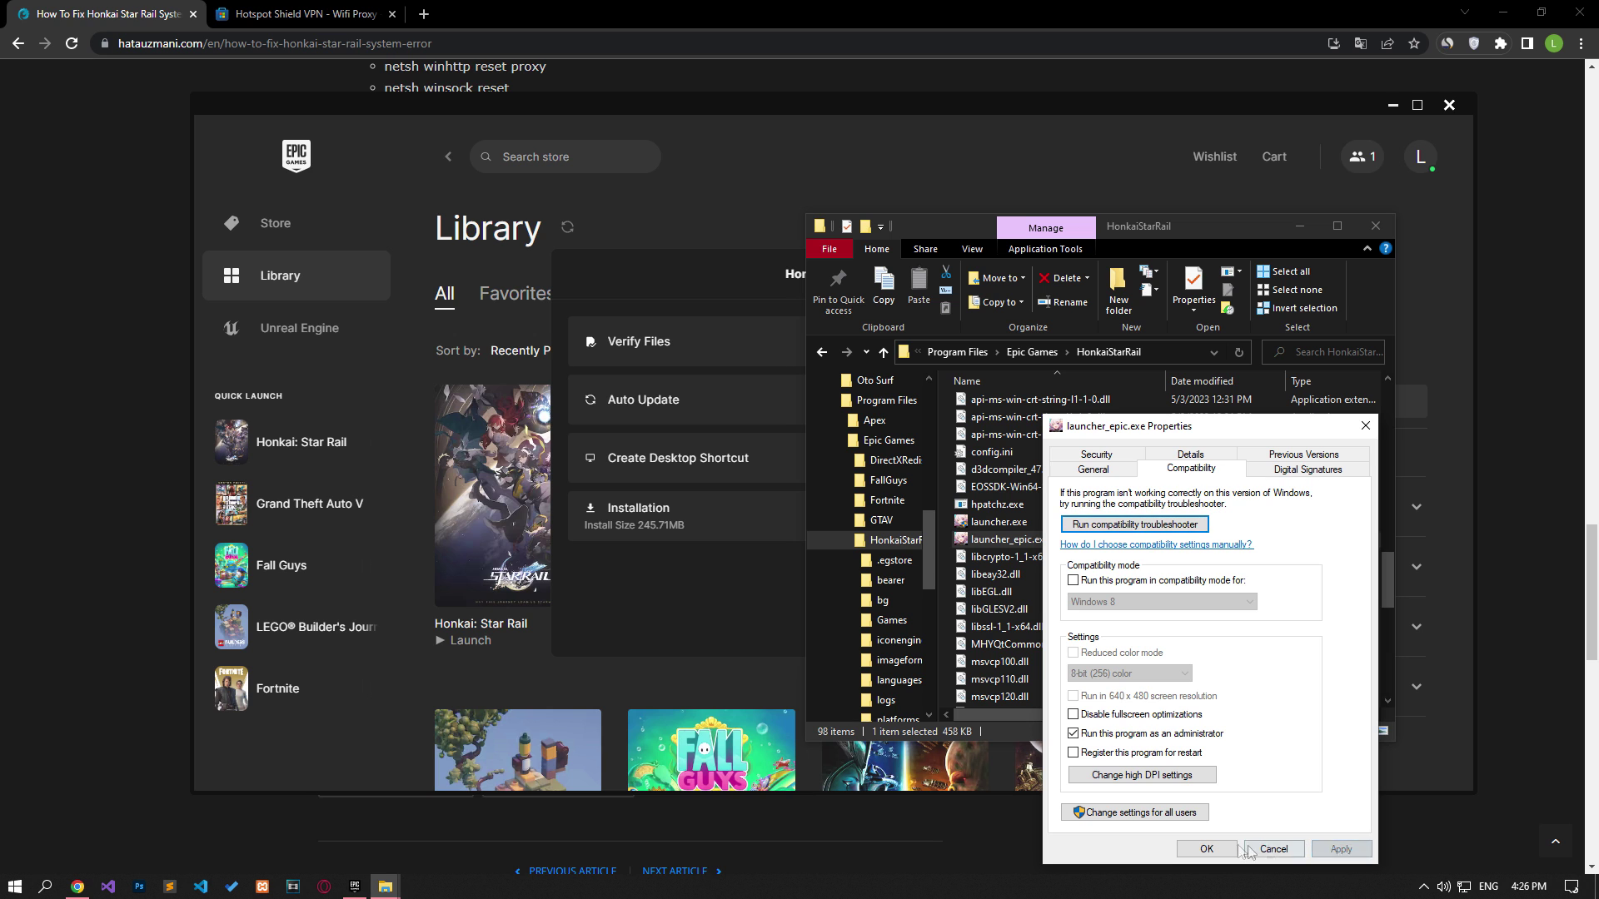
left_click(1191, 849)
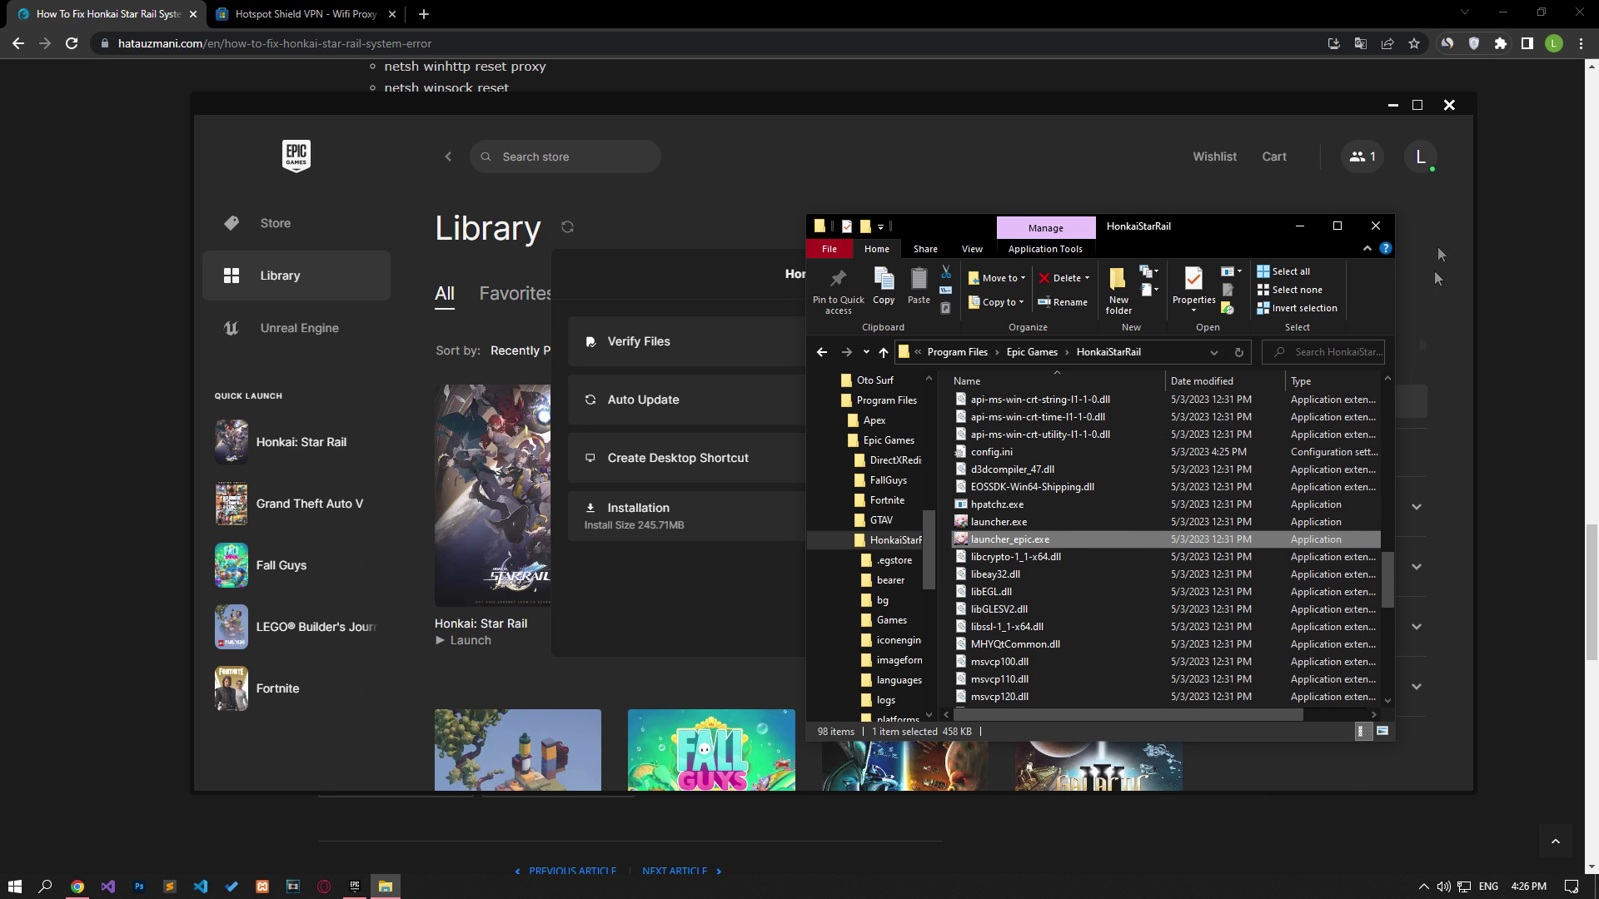
Step: Close the HonkaiStarRail folder and get Hotspot Shield VPN from the Microsoft Store page
left_click(1375, 226)
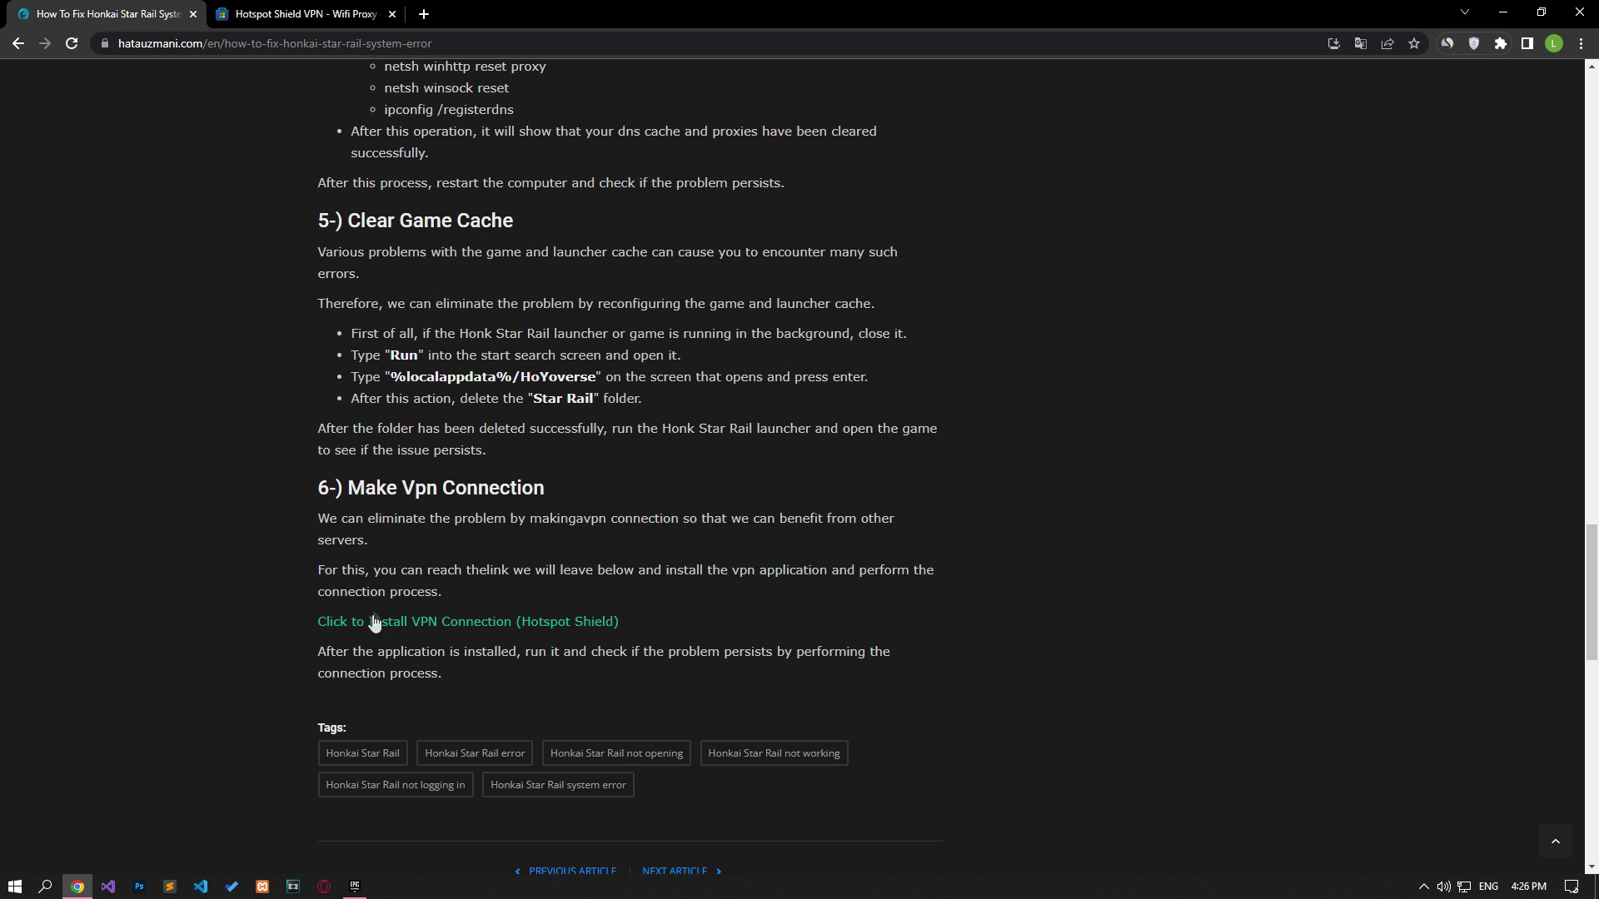
left_click(256, 10)
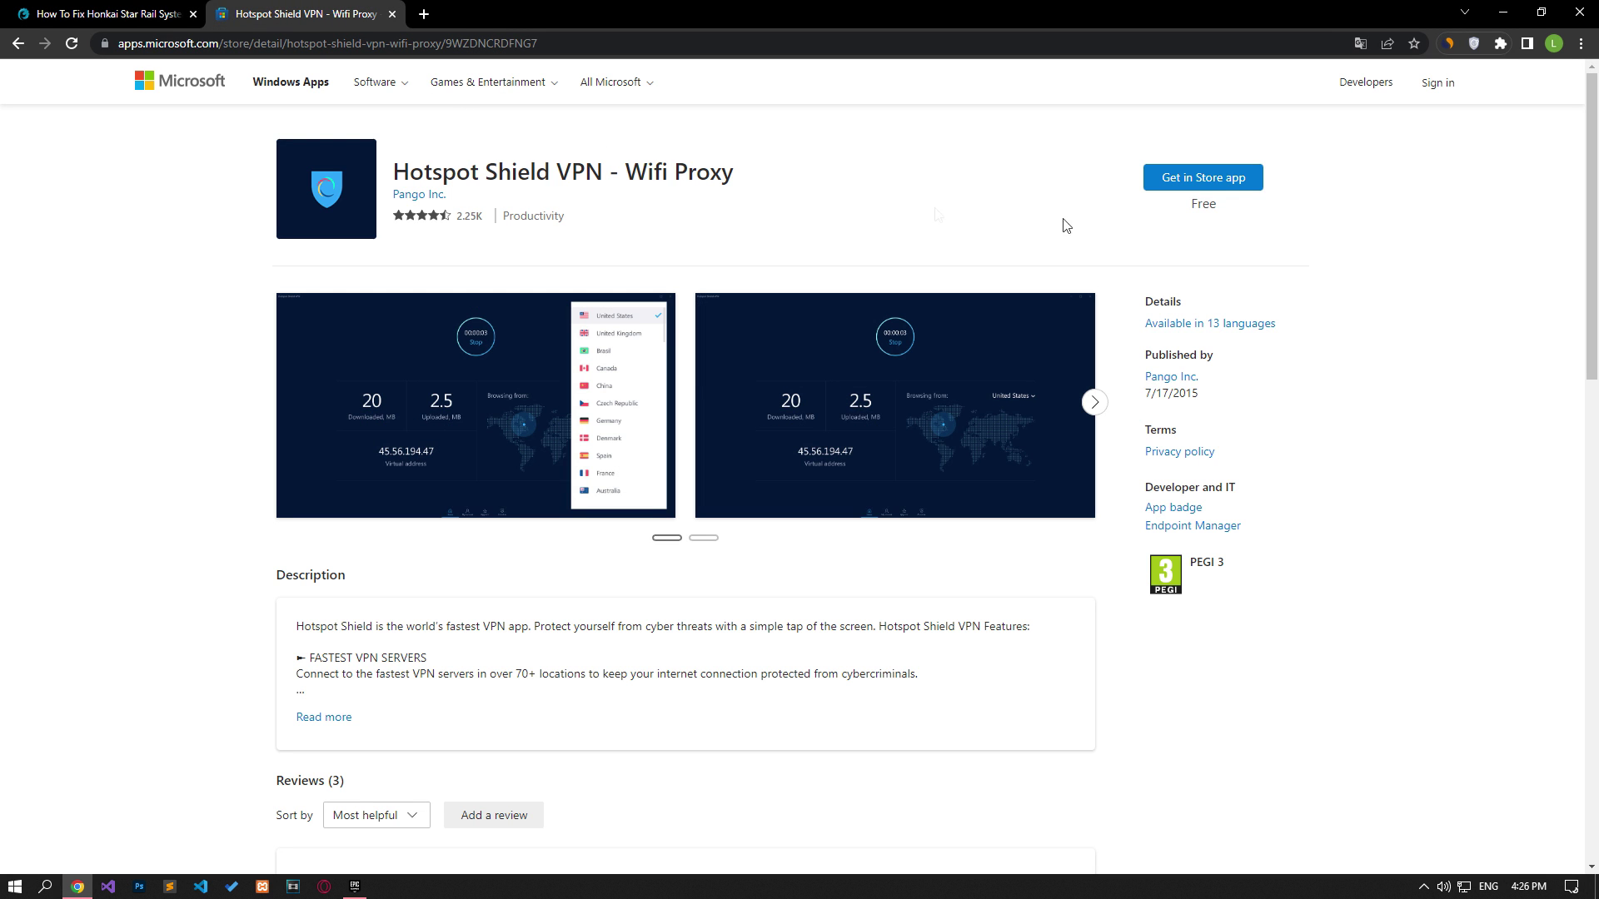
left_click(1222, 179)
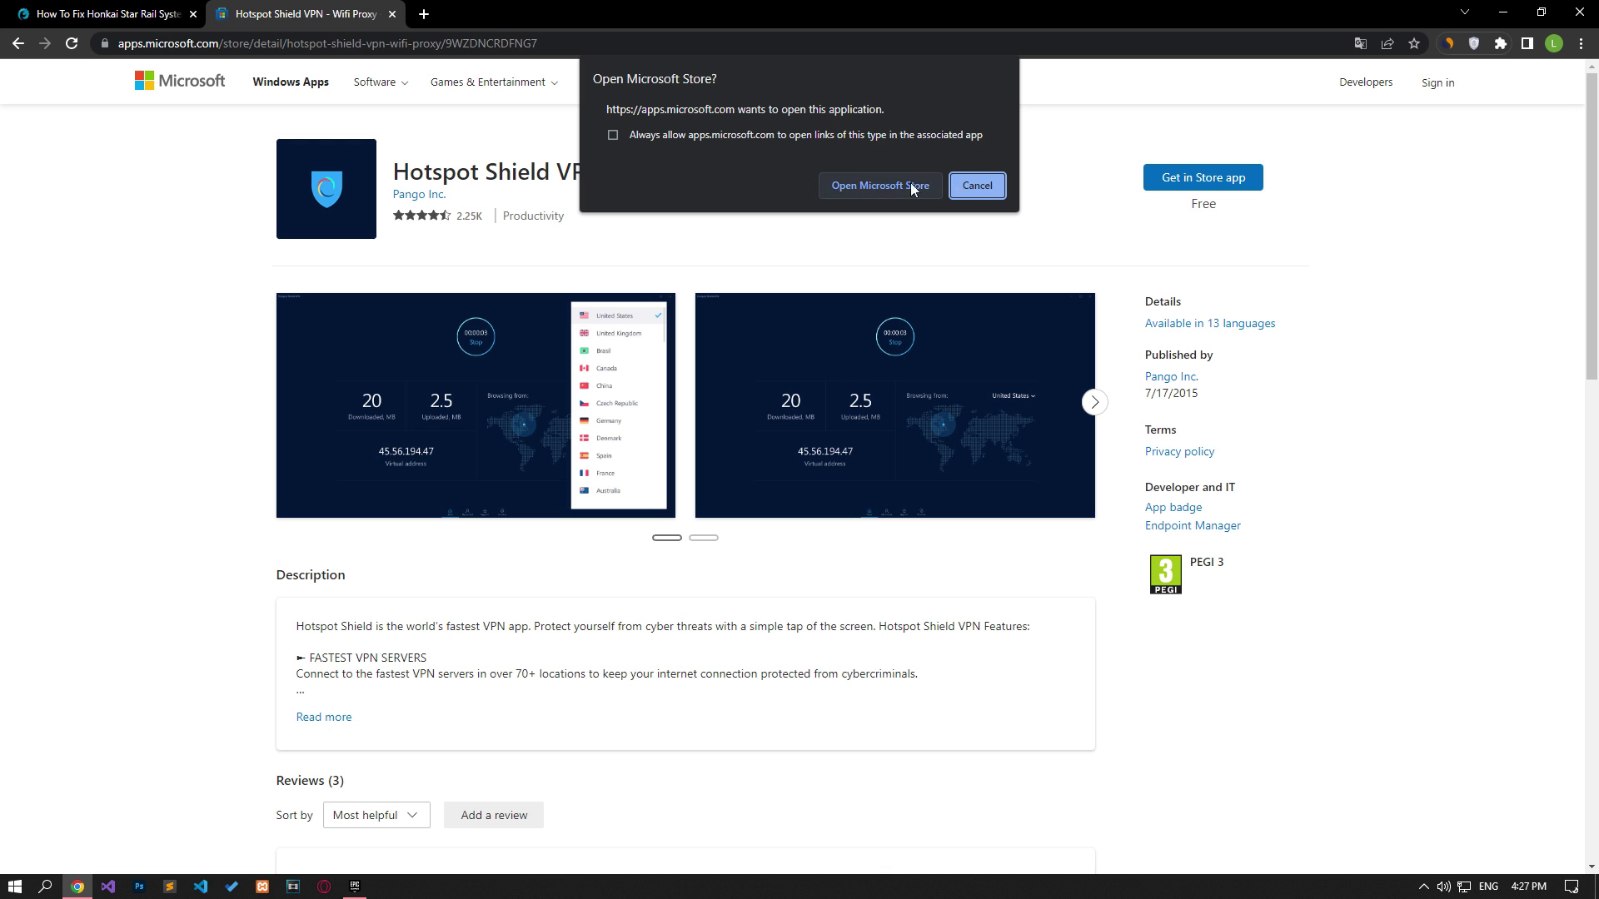
left_click(884, 186)
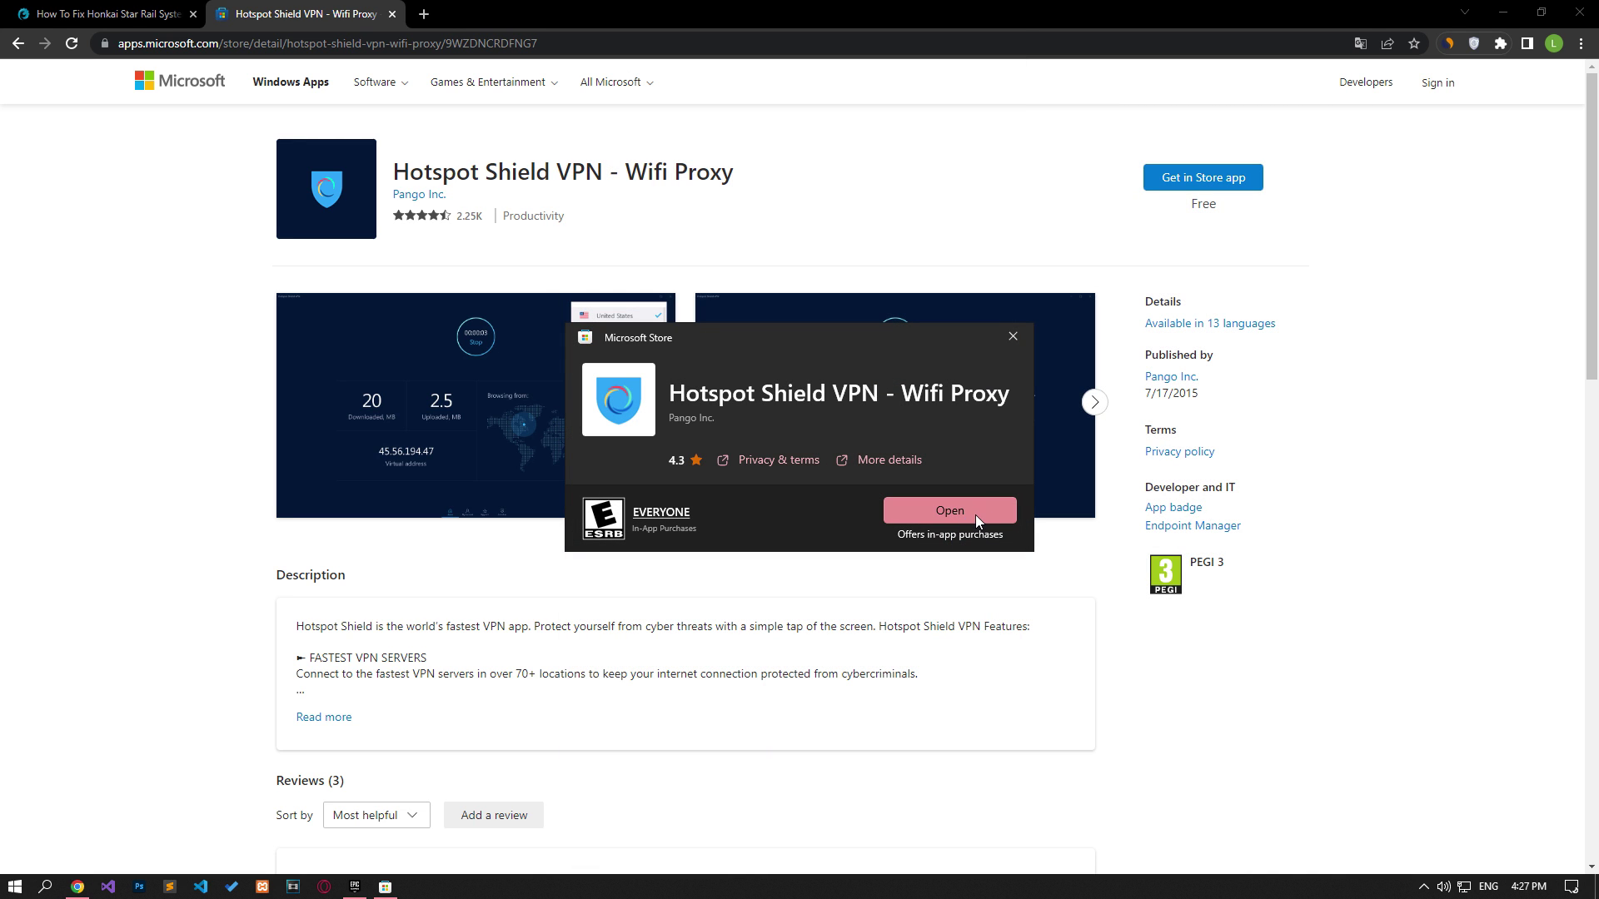
Step: Launch Hotspot Shield from the Store and dismiss the Upgrade to Premium offer
left_click(976, 515)
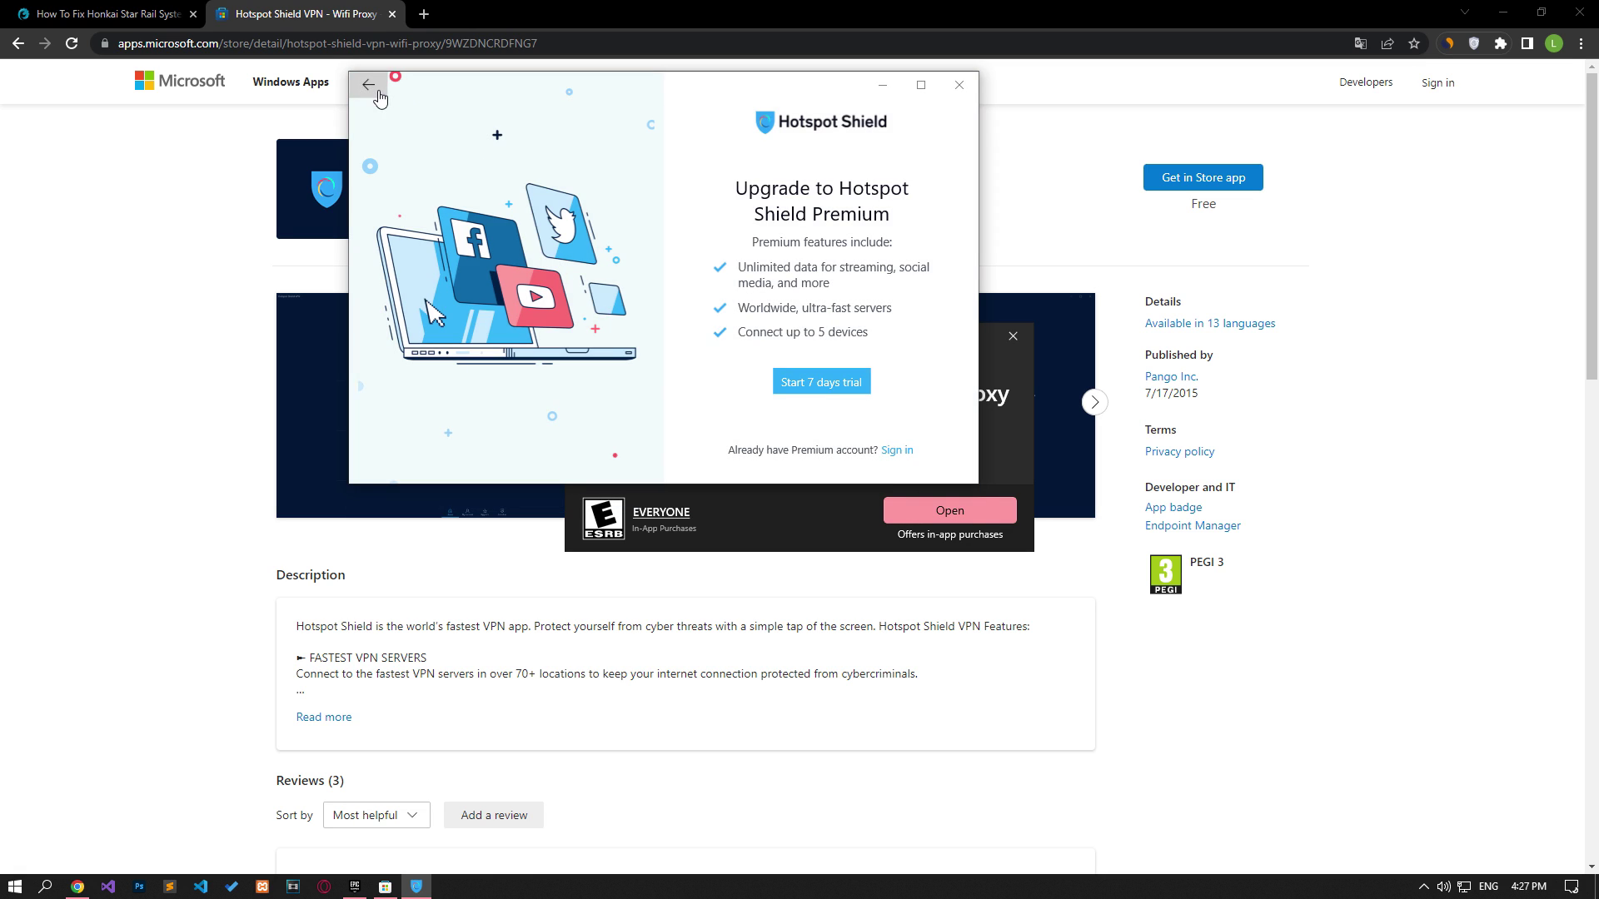
left_click(370, 86)
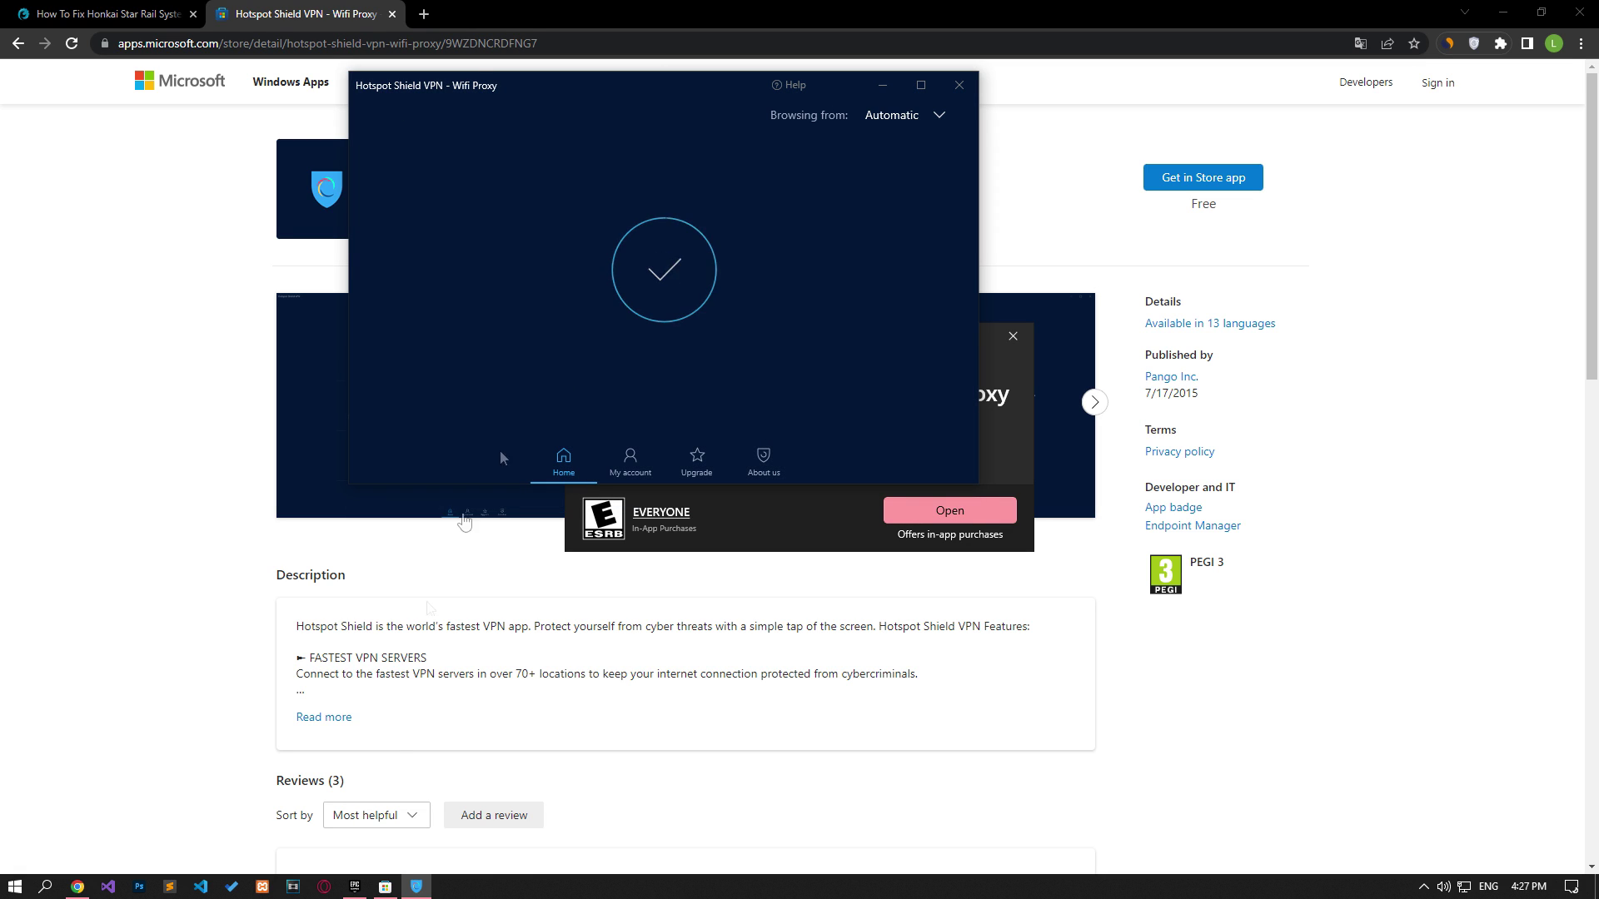
Step: Bring the Epic Games Launcher Library, listing Honkai: Star Rail, to the front from the taskbar
left_click(355, 887)
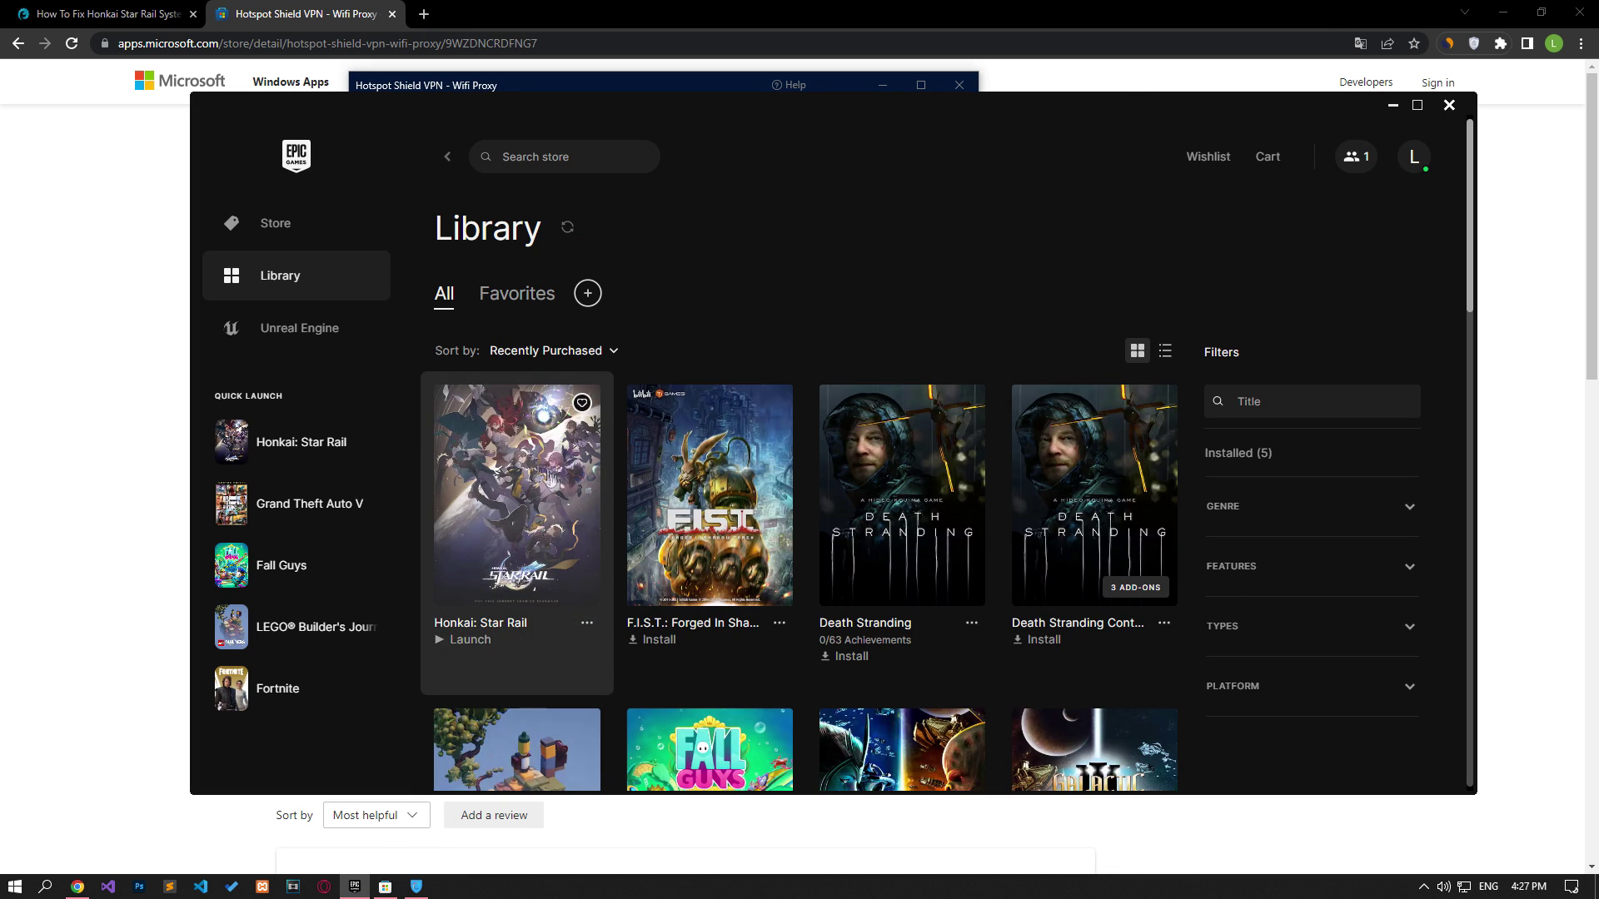